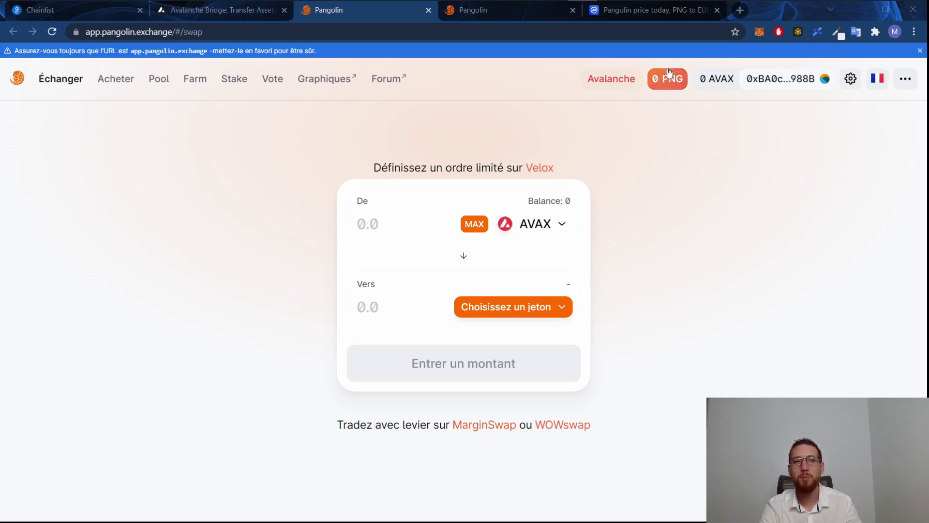
# - Examine Pangolin's price, market figures and all-time chart on CoinMarketCap, and return to the Pangolin exchange
pyautogui.click(655, 14)
pyautogui.scroll(-1, 619, 212)
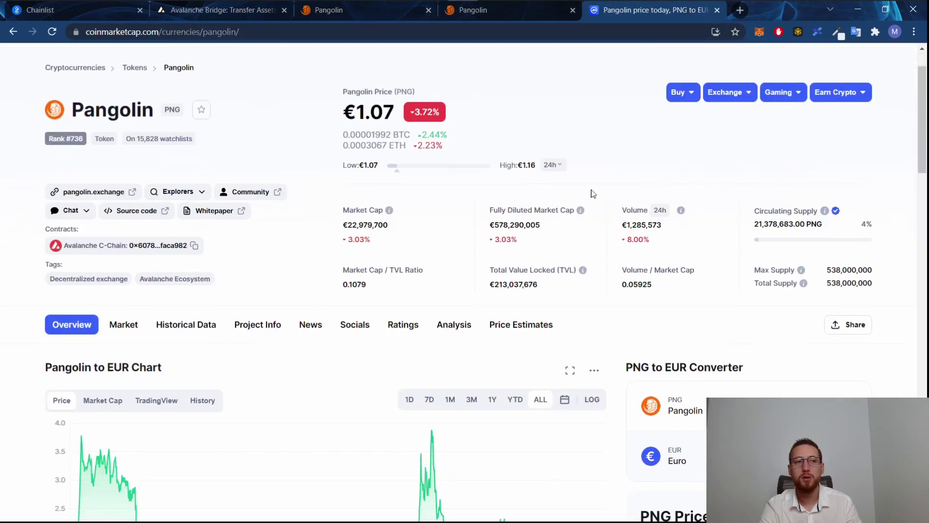
pyautogui.scroll(-2, 576, 181)
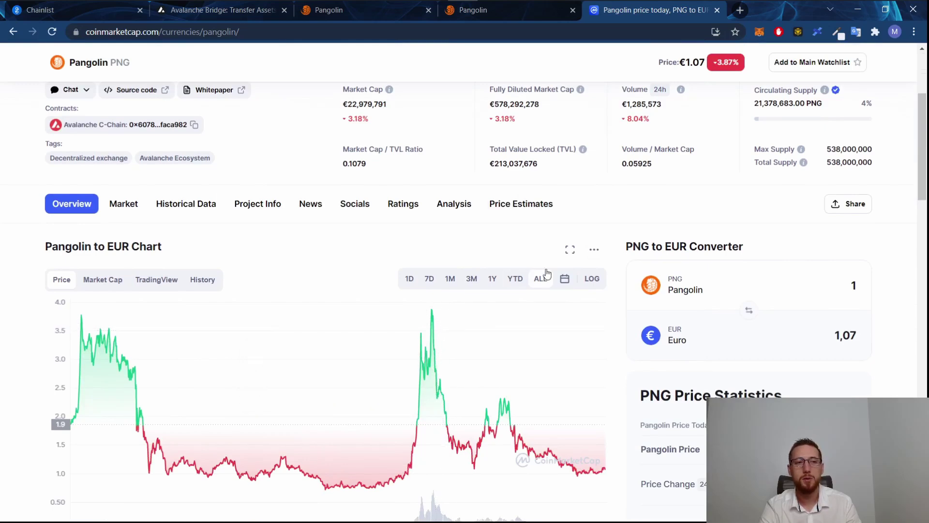
pyautogui.scroll(2, 617, 242)
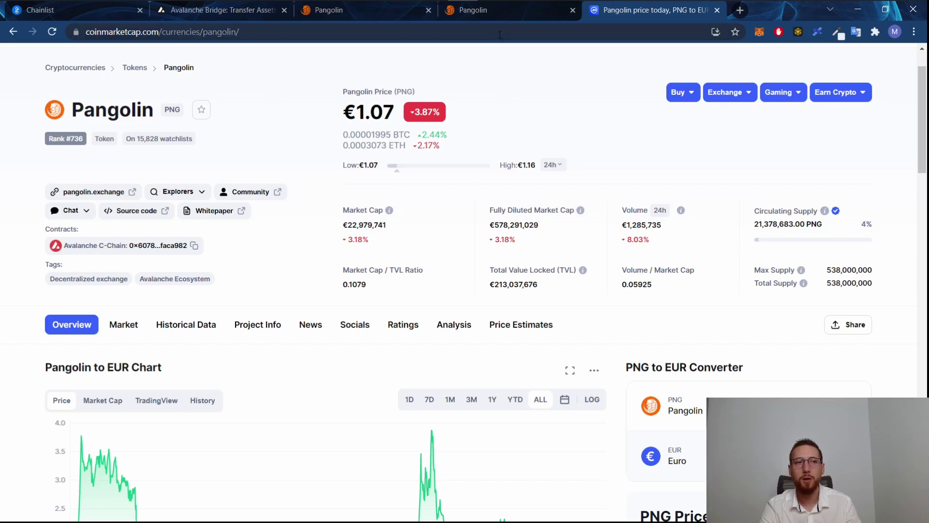
pyautogui.click(492, 15)
pyautogui.click(347, 12)
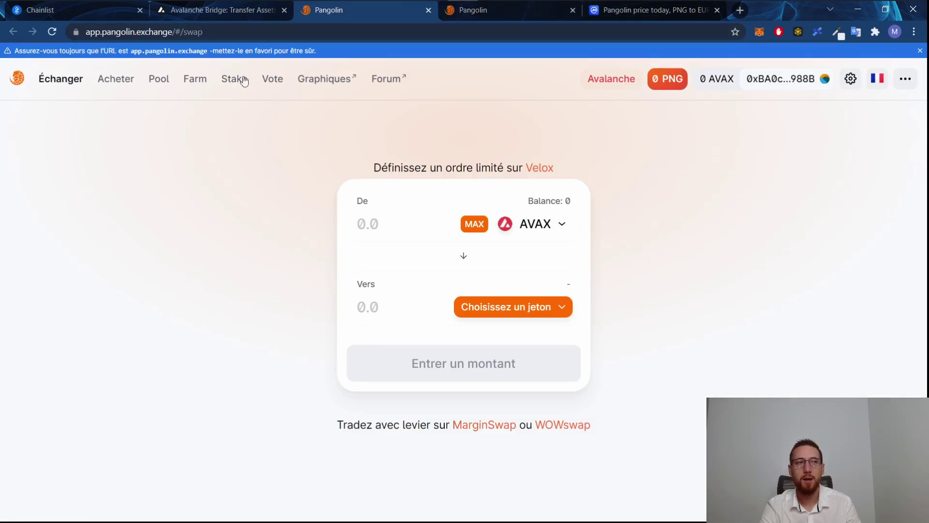
# - Locate the Avalanche Mainnet entry on Chainlist and check the MetaMask wallet's selected network and AVAX balance
pyautogui.click(91, 10)
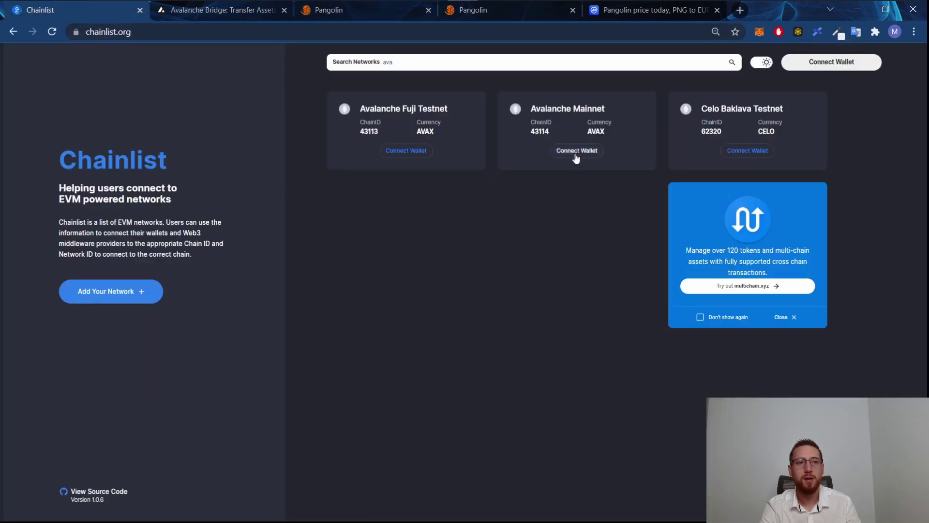
pyautogui.click(760, 35)
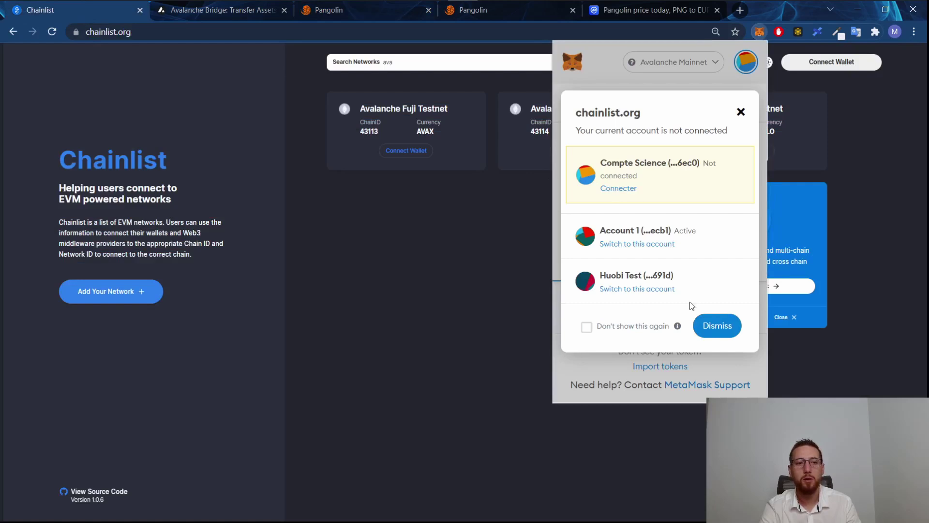
pyautogui.click(719, 331)
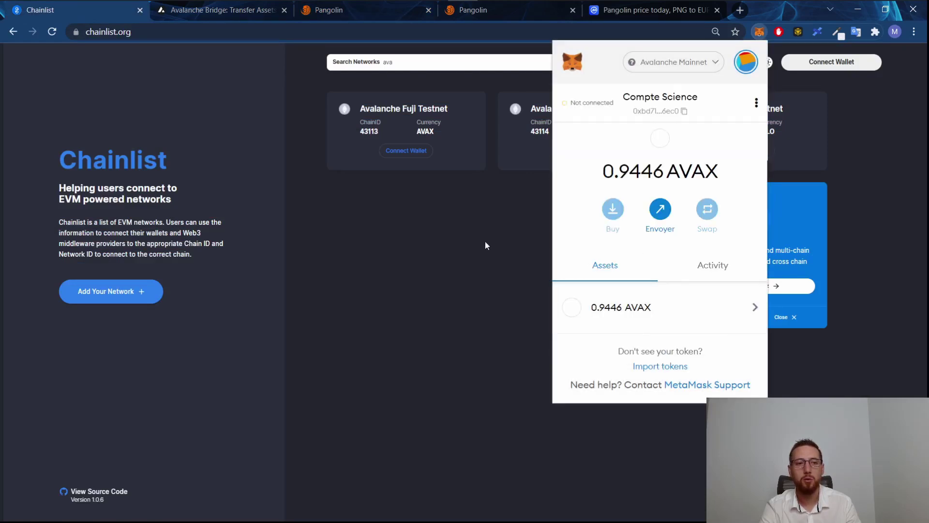
pyautogui.click(515, 245)
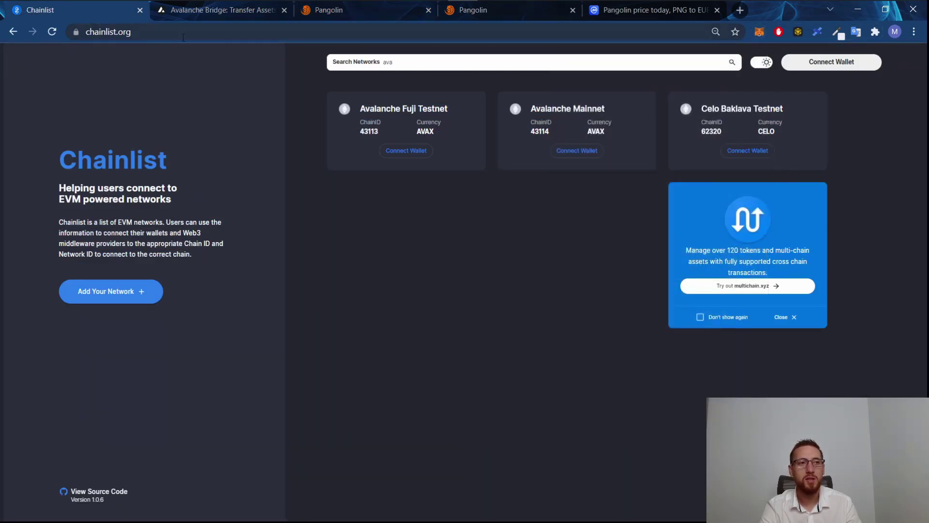
pyautogui.moveTo(536, 108); pyautogui.dragTo(604, 110)
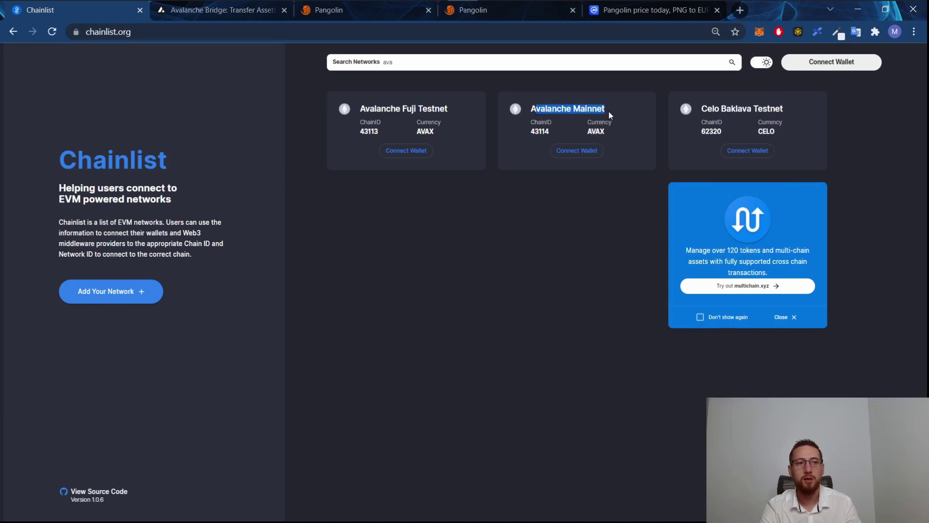
pyautogui.click(577, 151)
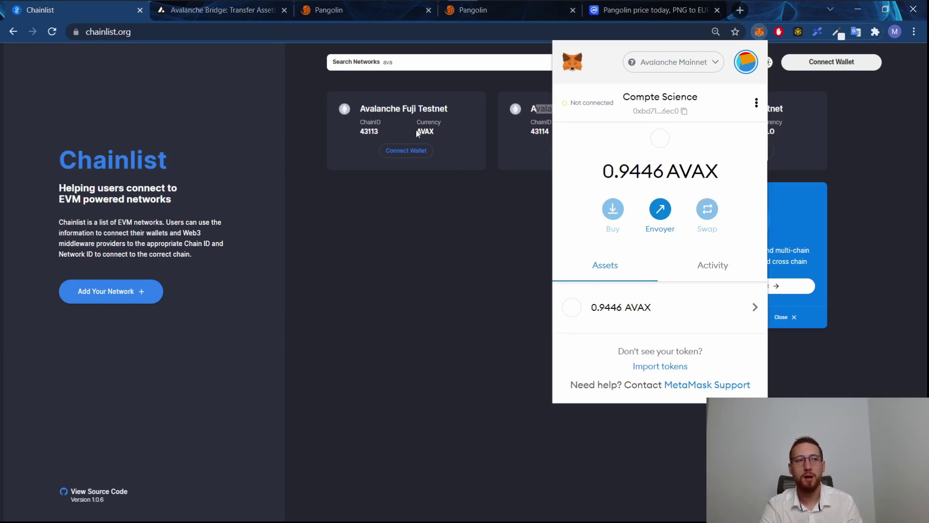
# - Reverse the Avalanche Bridge direction to Ethereum to Avalanche and allow MetaMask to switch to the main Ethereum network
pyautogui.click(250, 16)
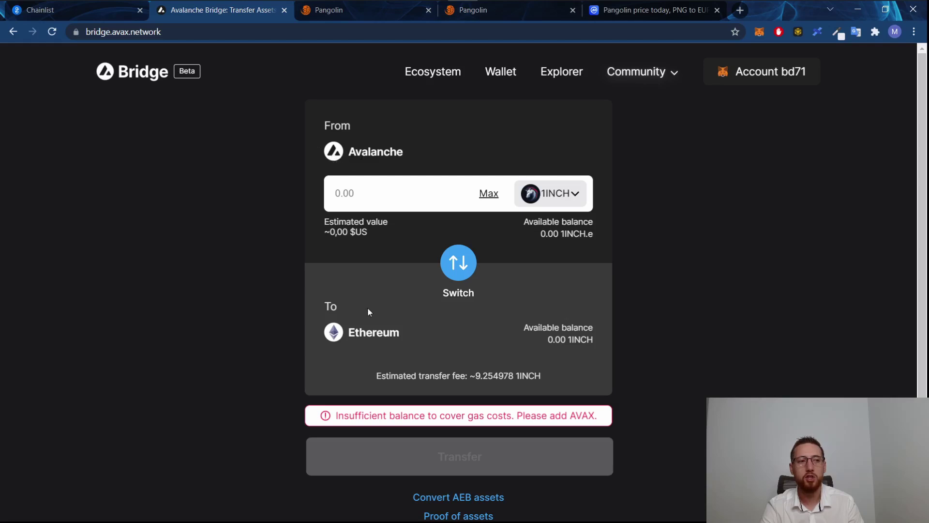
pyautogui.click(458, 263)
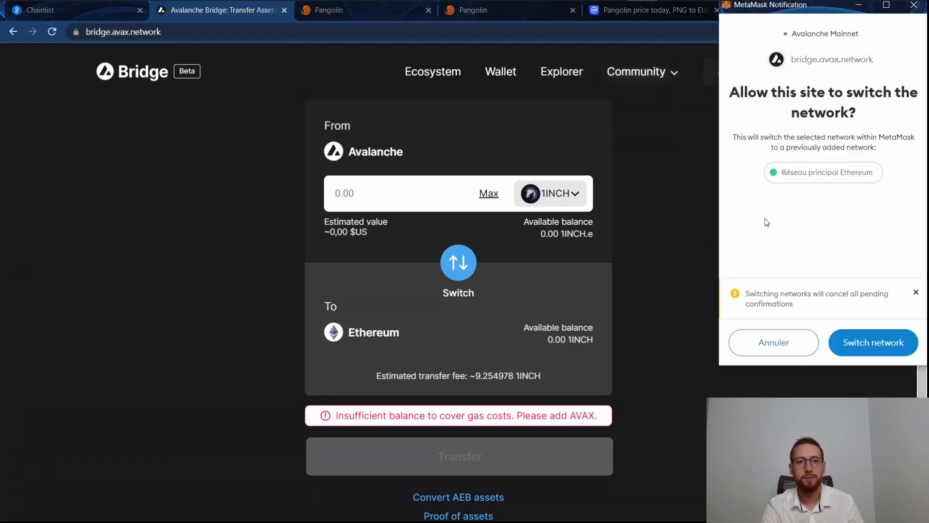
pyautogui.click(873, 345)
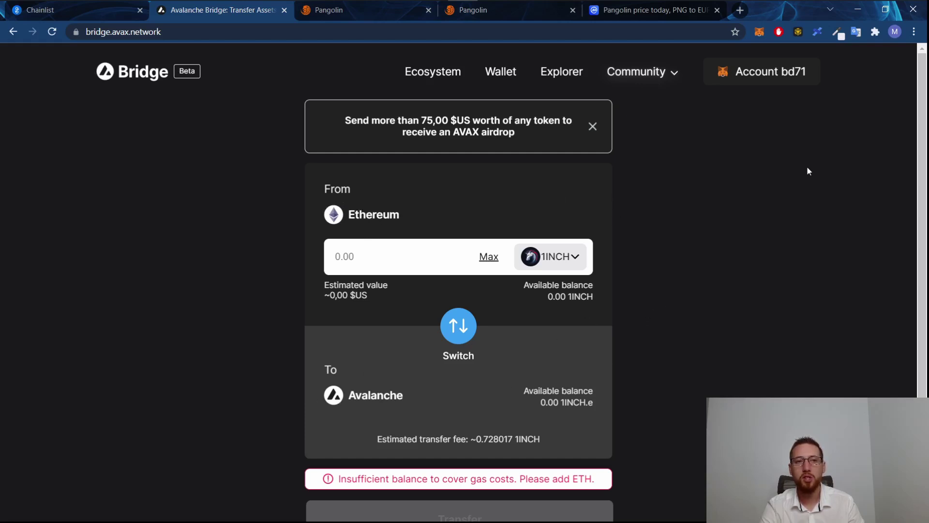
# - Switch the MetaMask network back to Avalanche Mainnet
pyautogui.click(758, 32)
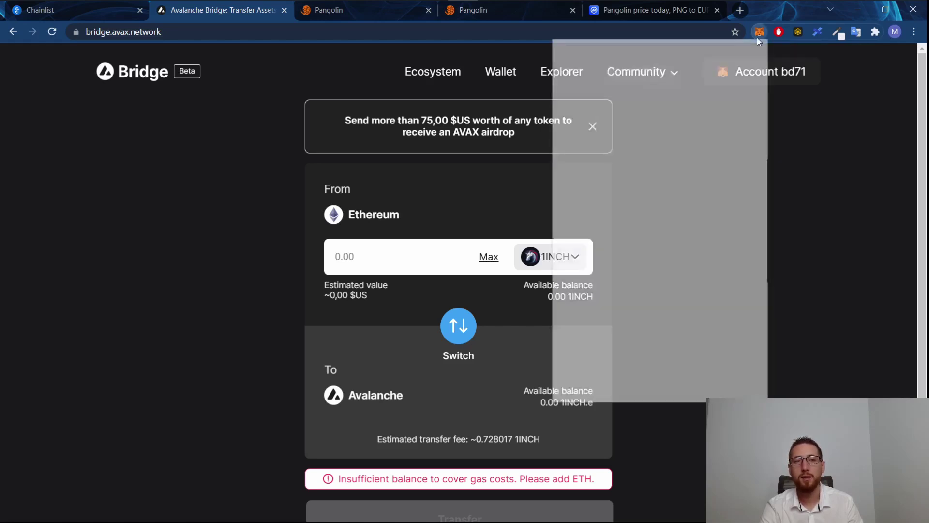
pyautogui.click(695, 62)
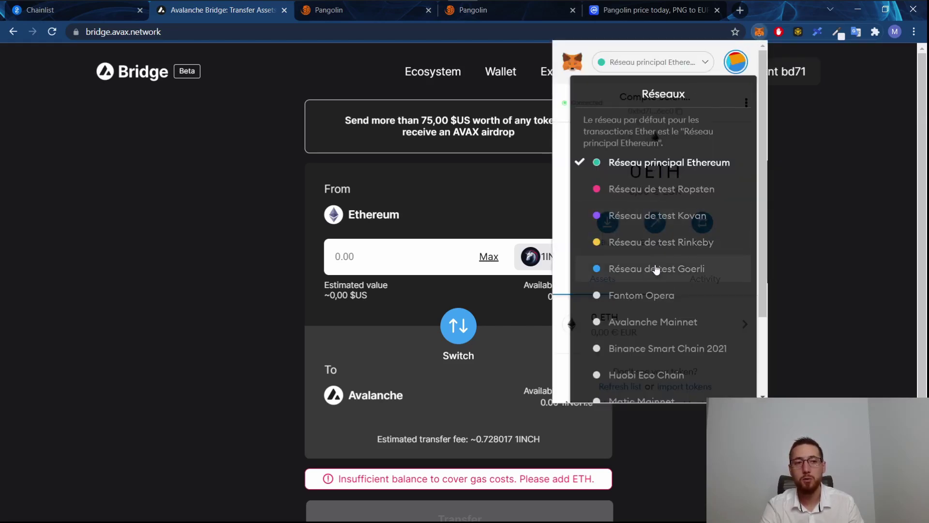
pyautogui.scroll(-2, 641, 348)
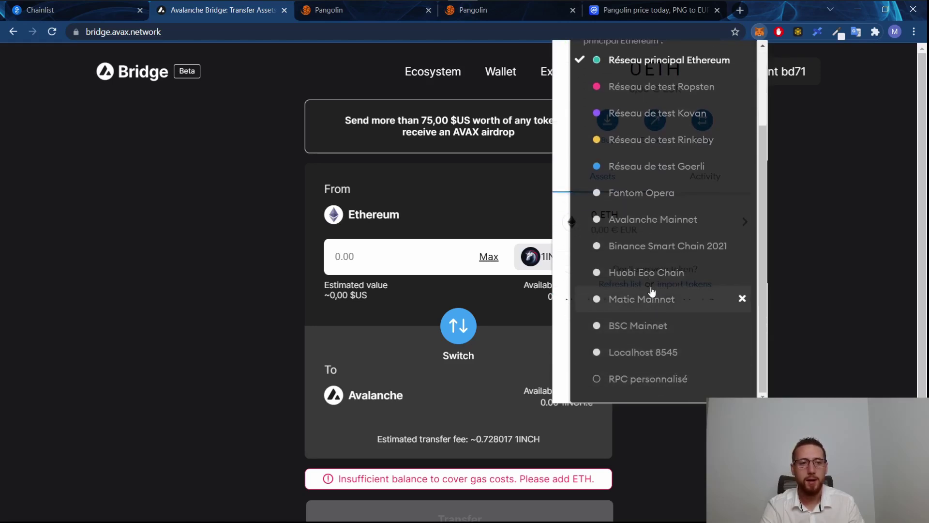
pyautogui.click(647, 234)
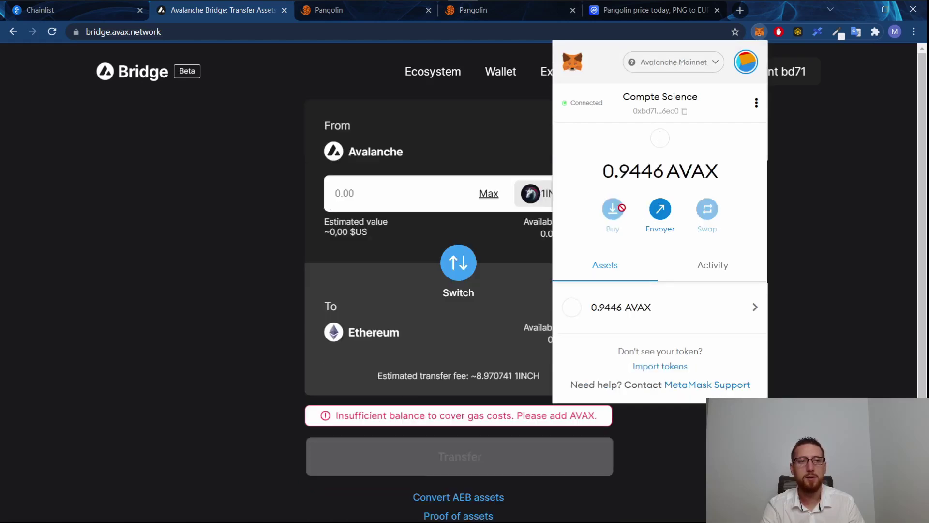
# - Review the price impact and liquidity provider fee of the 0.5 AVAX to ETH swap on Pangolin
pyautogui.click(387, 16)
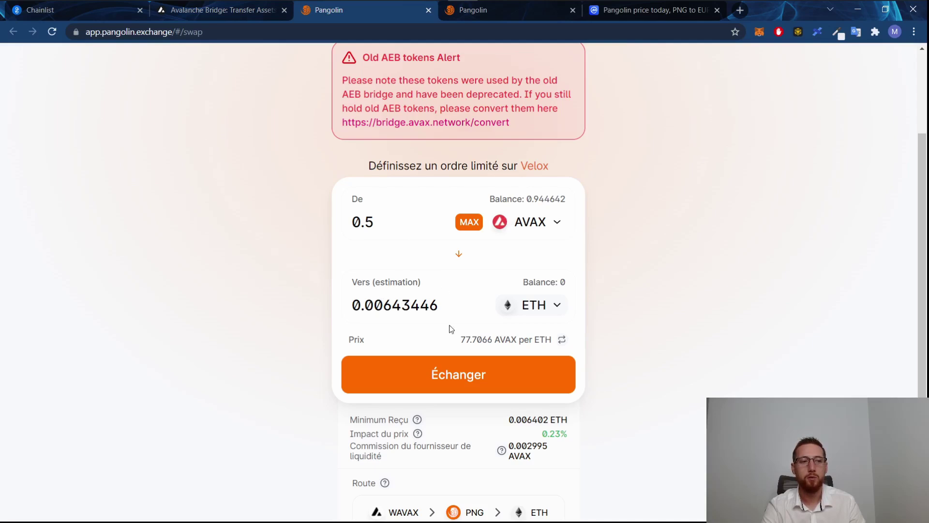
pyautogui.scroll(-2, 445, 318)
pyautogui.moveTo(541, 343); pyautogui.dragTo(568, 342)
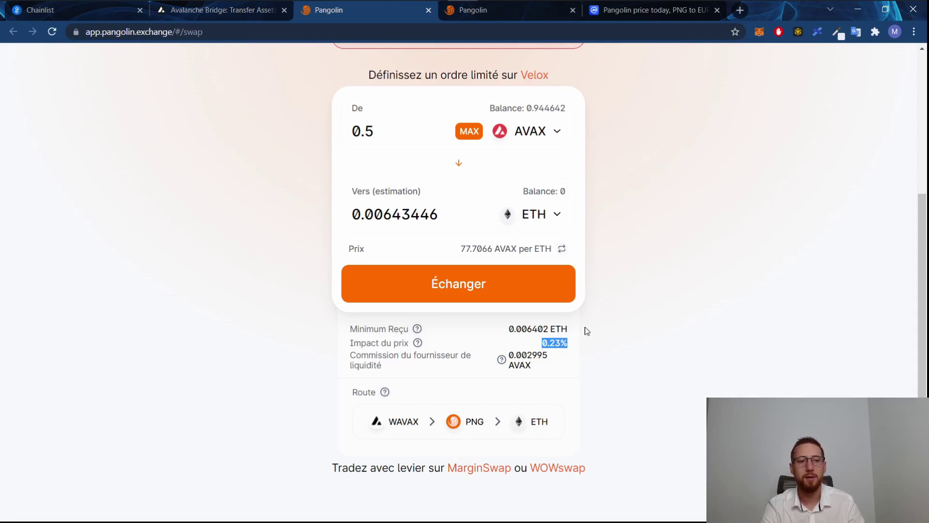
pyautogui.moveTo(508, 359)
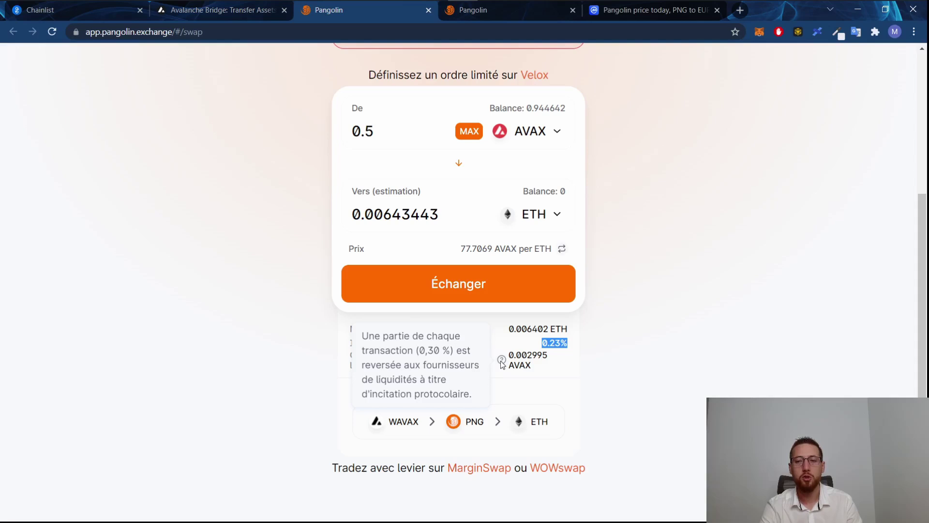
# - Swap 0.5 AVAX for ETH, approving the transaction in MetaMask after reviewing its gas fee
pyautogui.click(517, 283)
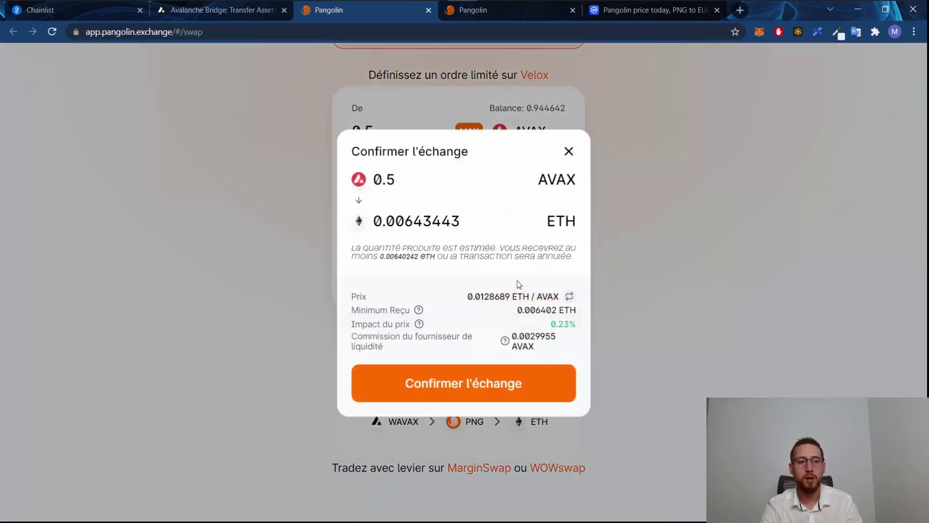
pyautogui.click(490, 374)
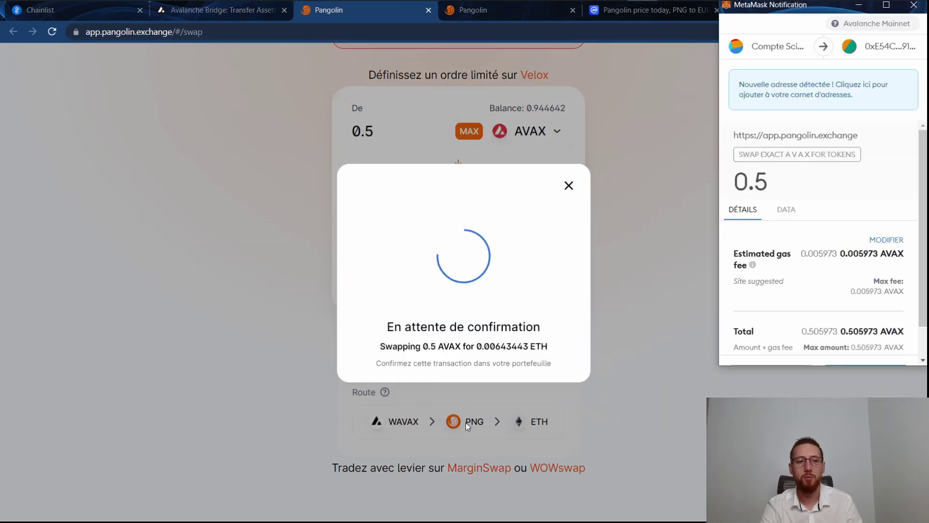
pyautogui.scroll(-1, 832, 268)
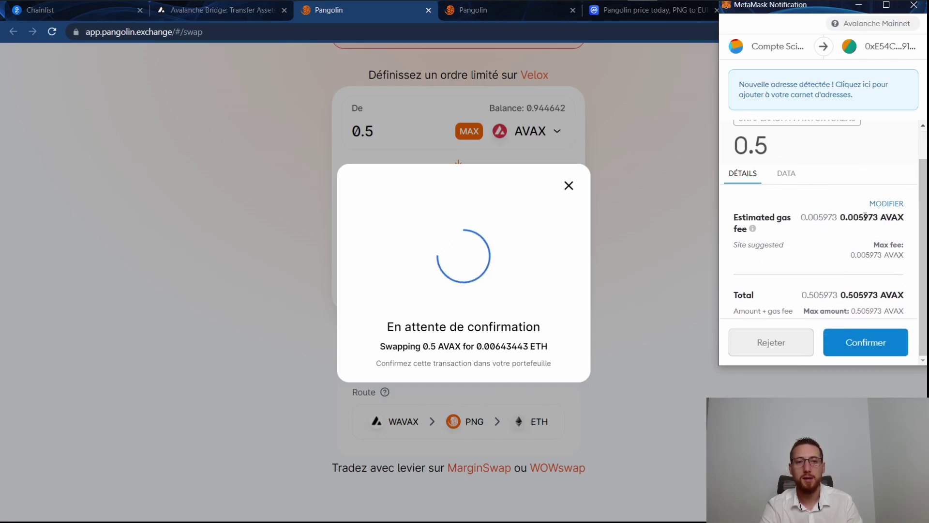
pyautogui.moveTo(864, 217); pyautogui.dragTo(877, 217)
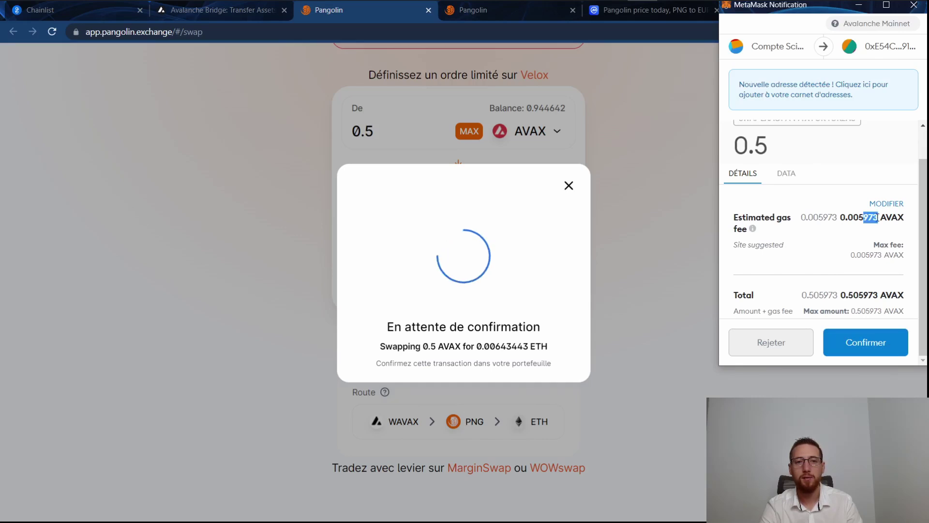
pyautogui.click(862, 347)
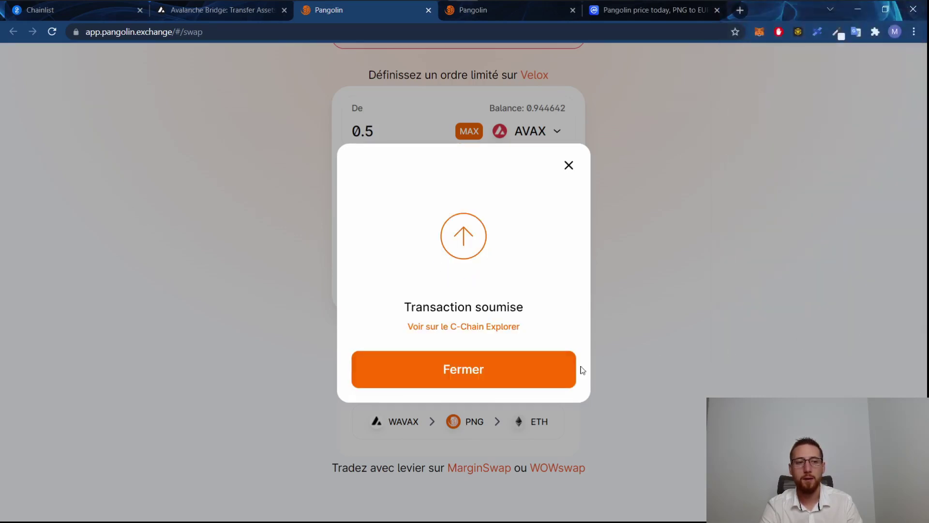
pyautogui.click(536, 370)
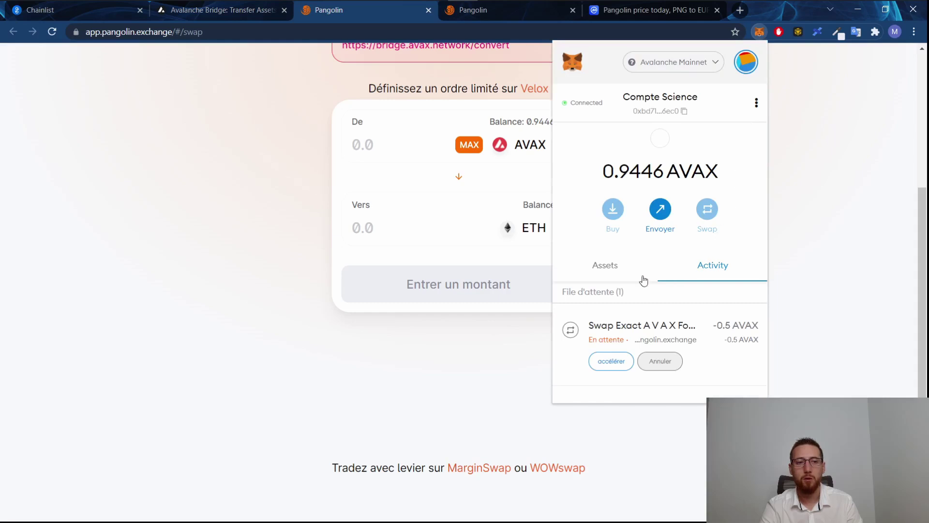
# - Check the MetaMask assets and look up the wallet's copied account address on the Avascan explorer
pyautogui.click(615, 275)
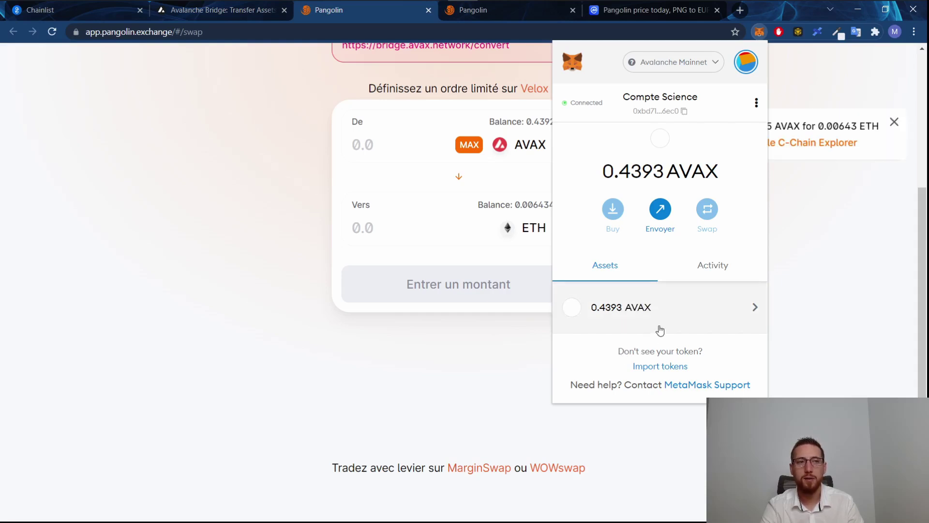
pyautogui.click(740, 10)
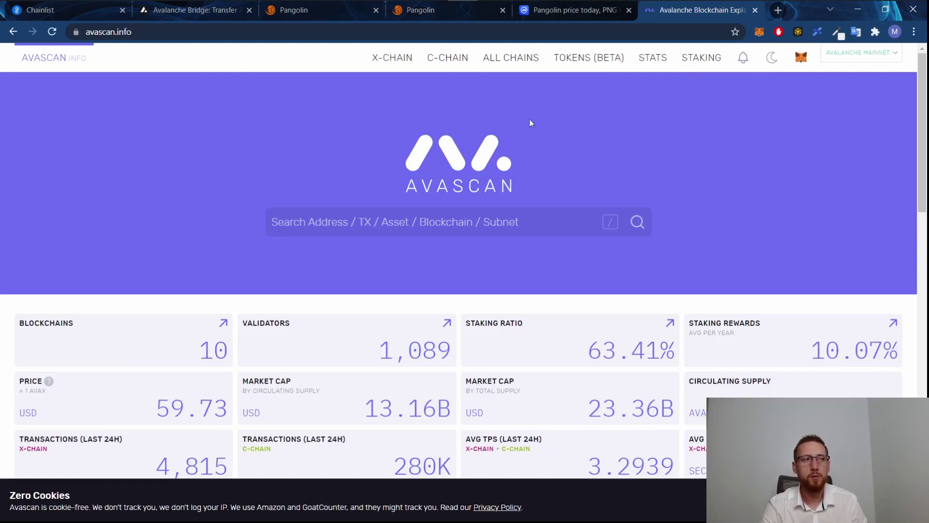
pyautogui.click(757, 31)
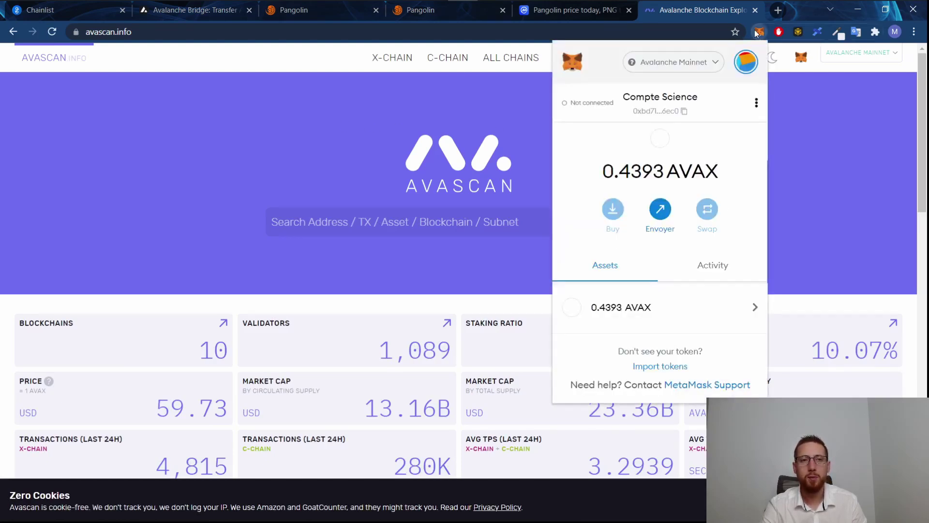
pyautogui.click(660, 111)
pyautogui.click(425, 215)
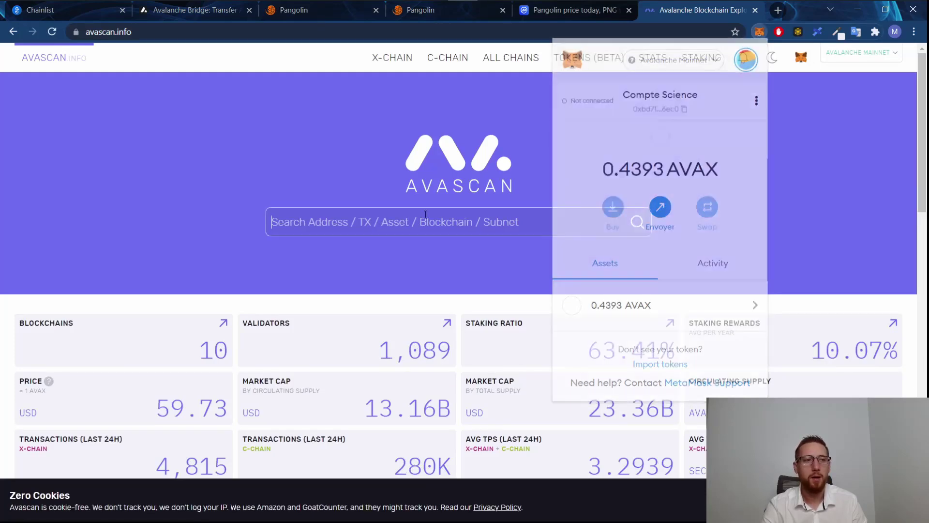
pyautogui.hotkey('ctrl', 'v')
pyautogui.press('Return')
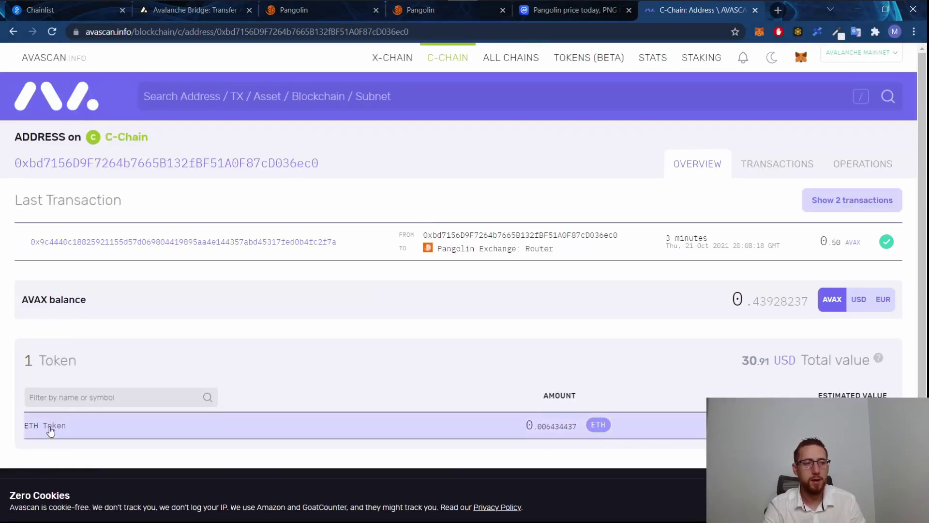
# - Copy the Ether token's contract address from its Avascan page and import it as a custom token in MetaMask
pyautogui.click(151, 427)
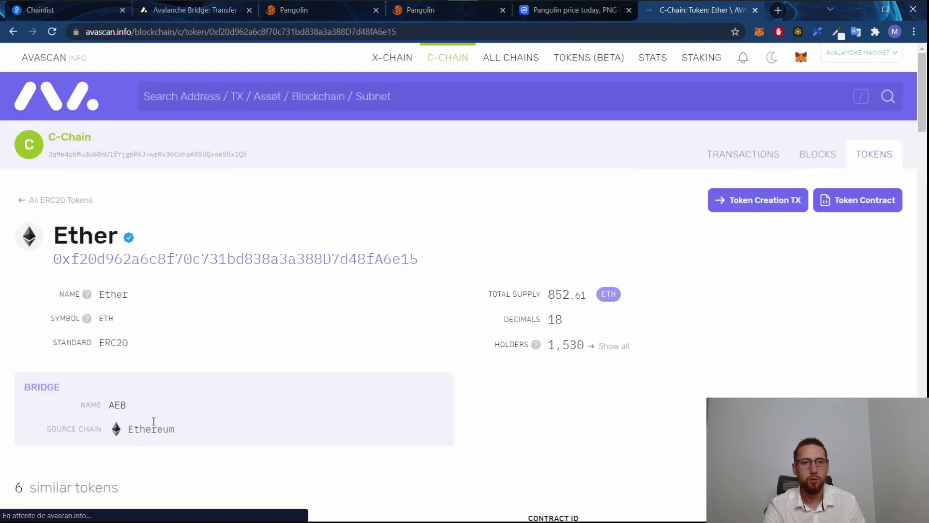
pyautogui.click(205, 261)
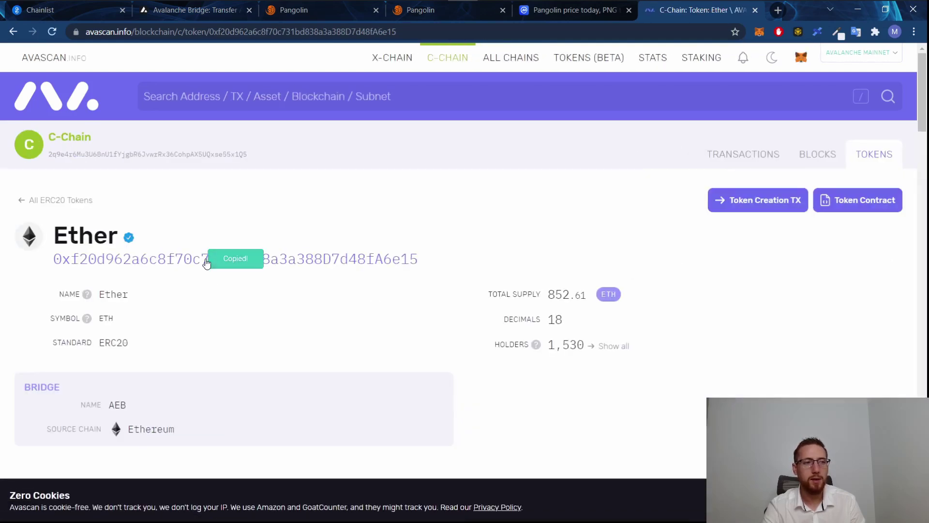
pyautogui.click(760, 32)
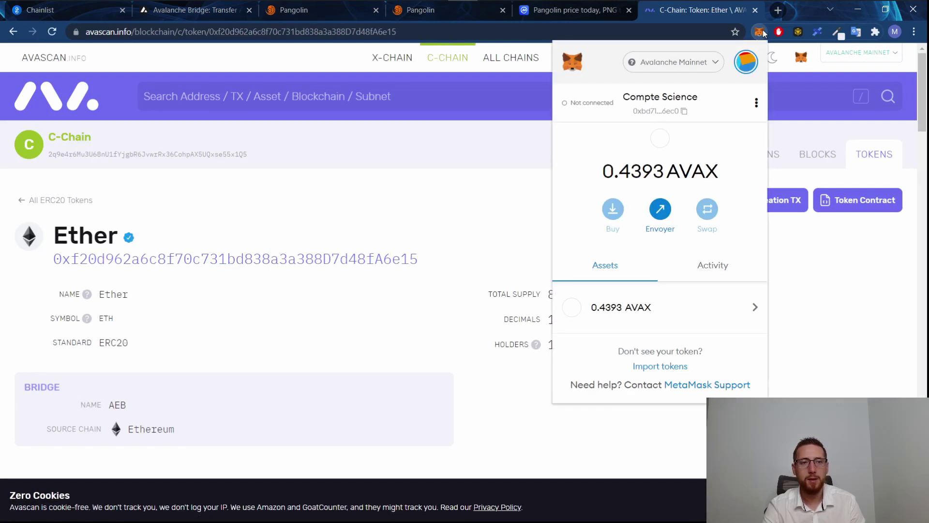
pyautogui.click(670, 369)
pyautogui.hotkey('ctrl', 'v')
pyautogui.scroll(-1, 660, 298)
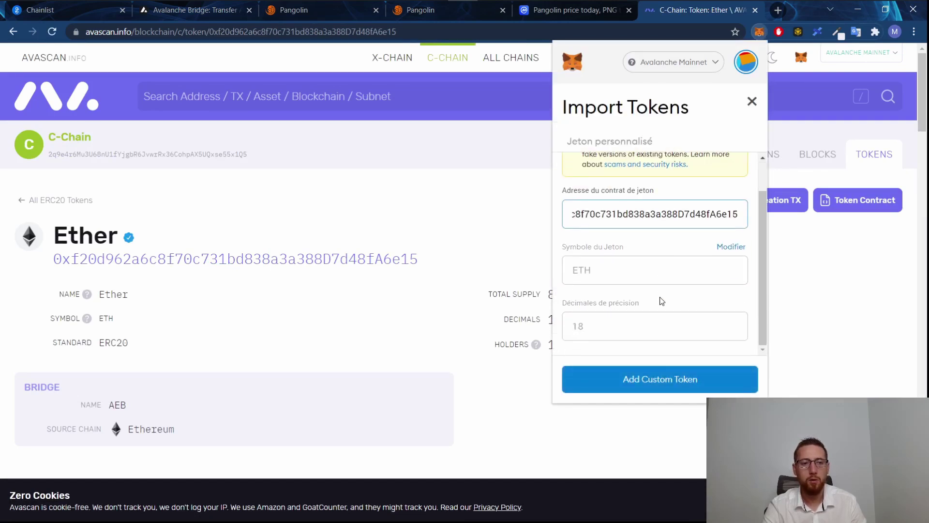
pyautogui.click(662, 378)
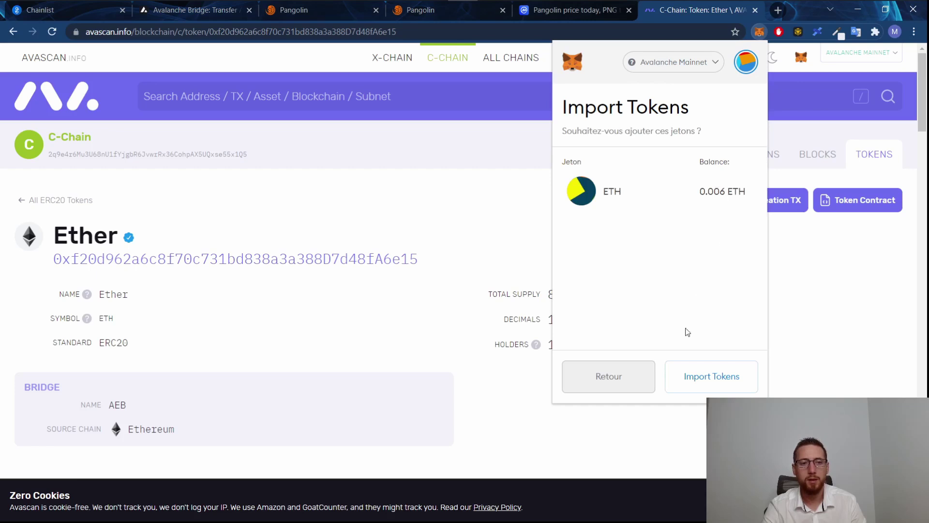
pyautogui.click(693, 376)
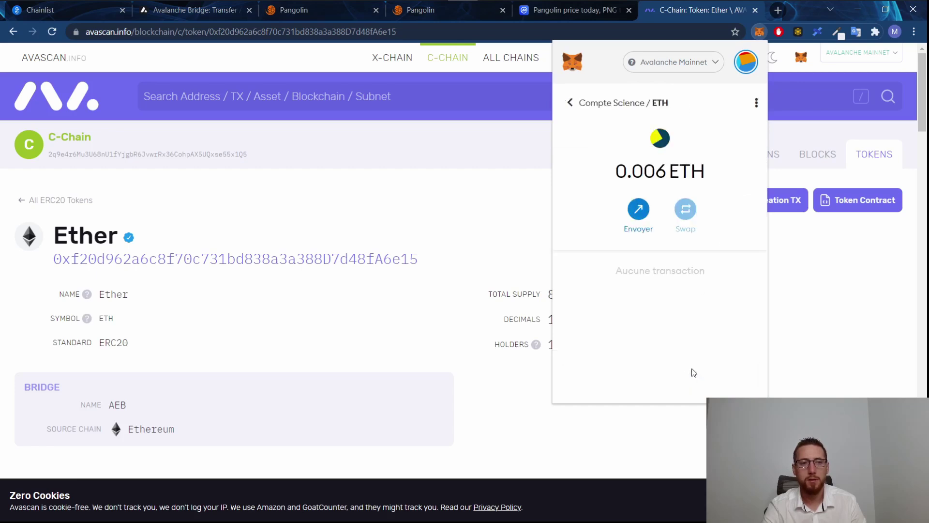
pyautogui.click(575, 106)
pyautogui.scroll(-1, 647, 305)
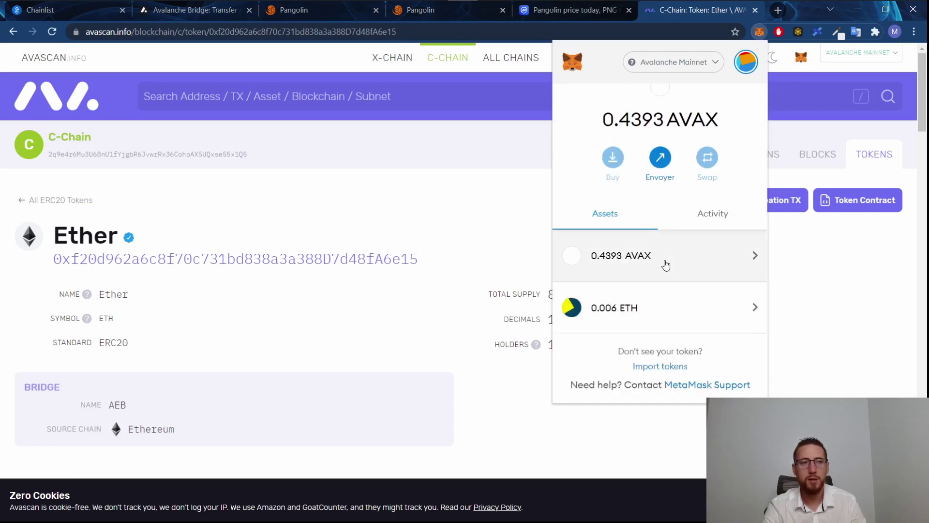
# - Switch to Pangolin's farm page and examine the participating pools with their total staked amounts, APRs and pool weights
pyautogui.click(425, 13)
pyautogui.scroll(10, 535, 263)
pyautogui.scroll(2, 535, 268)
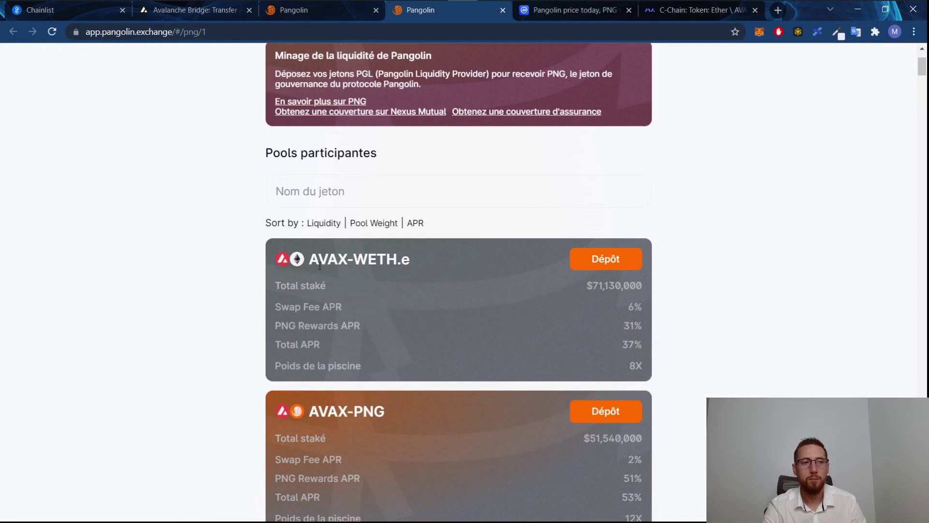
pyautogui.scroll(-5, 412, 259)
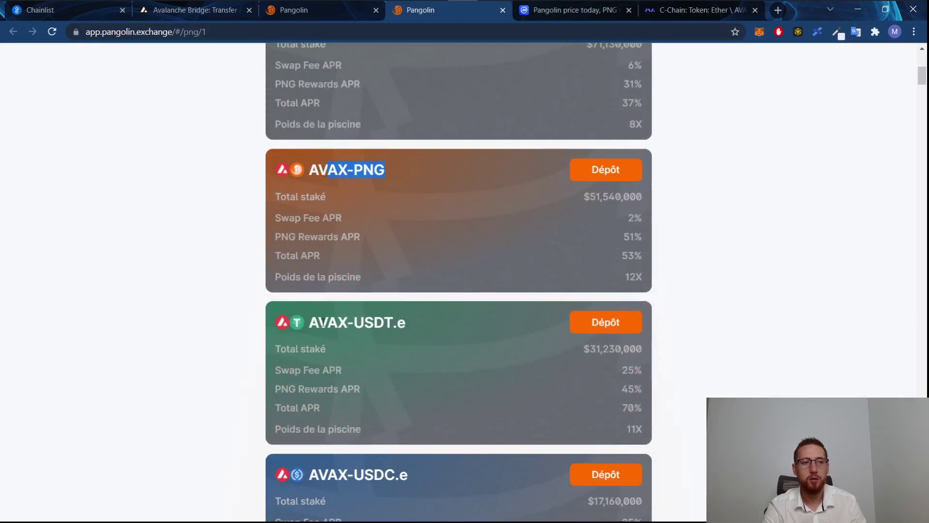
pyautogui.scroll(6, 431, 330)
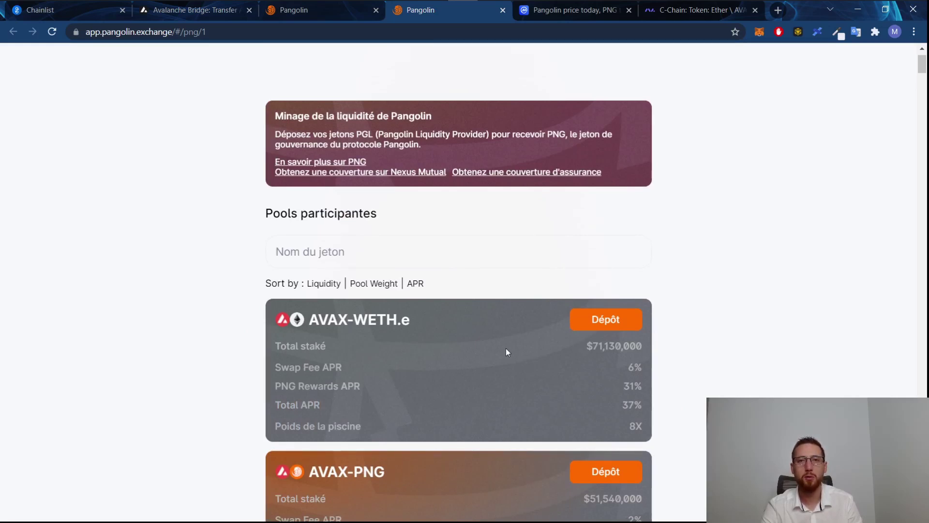
pyautogui.scroll(-1, 506, 352)
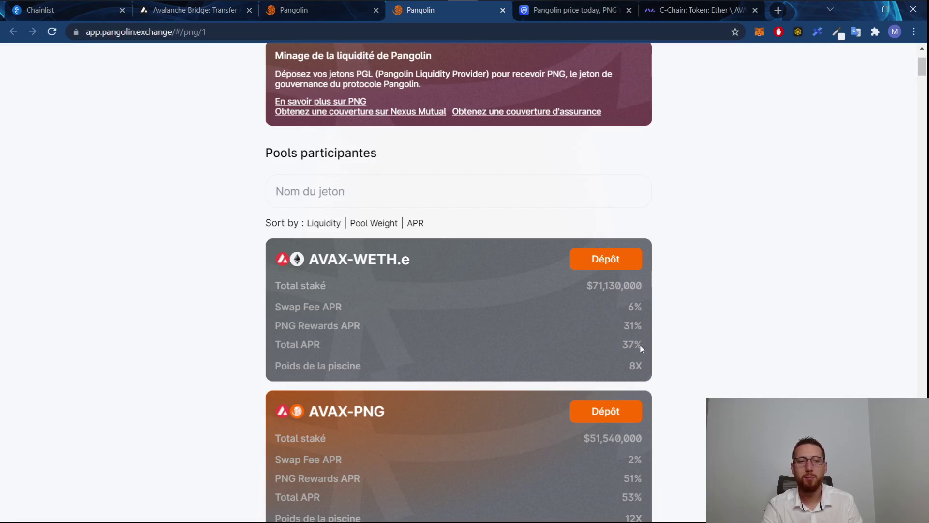
pyautogui.scroll(-3, 639, 345)
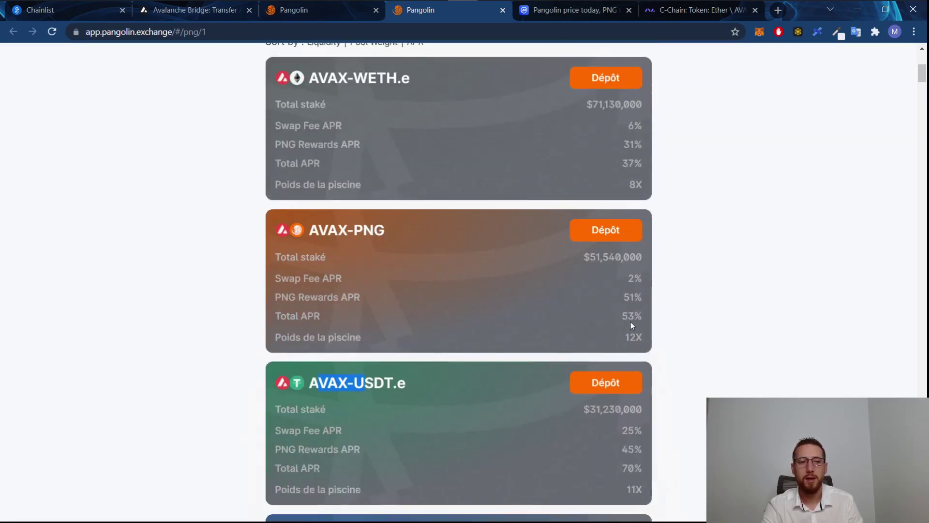
pyautogui.moveTo(328, 230); pyautogui.dragTo(388, 231)
pyautogui.moveTo(350, 382); pyautogui.dragTo(384, 382)
pyautogui.scroll(-3, 577, 298)
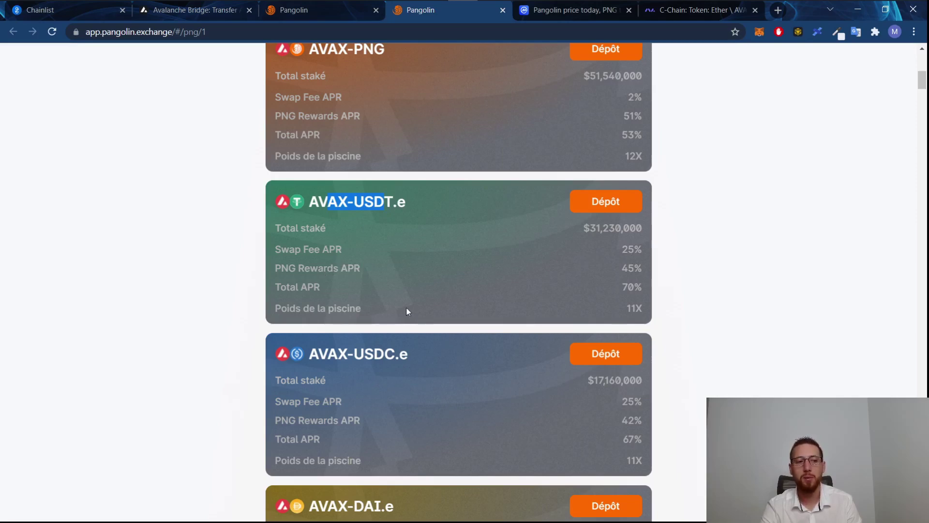
pyautogui.scroll(-10, 424, 324)
pyautogui.scroll(-11, 425, 328)
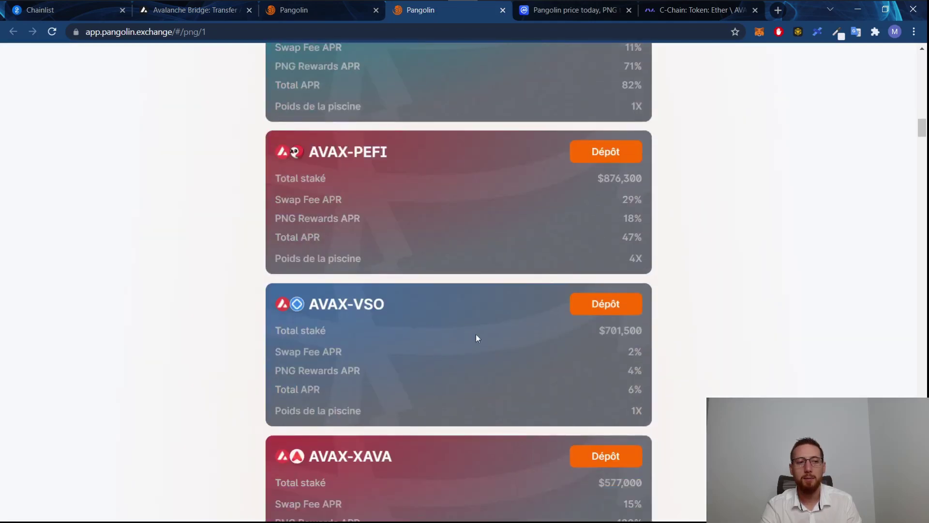
pyautogui.scroll(-4, 532, 350)
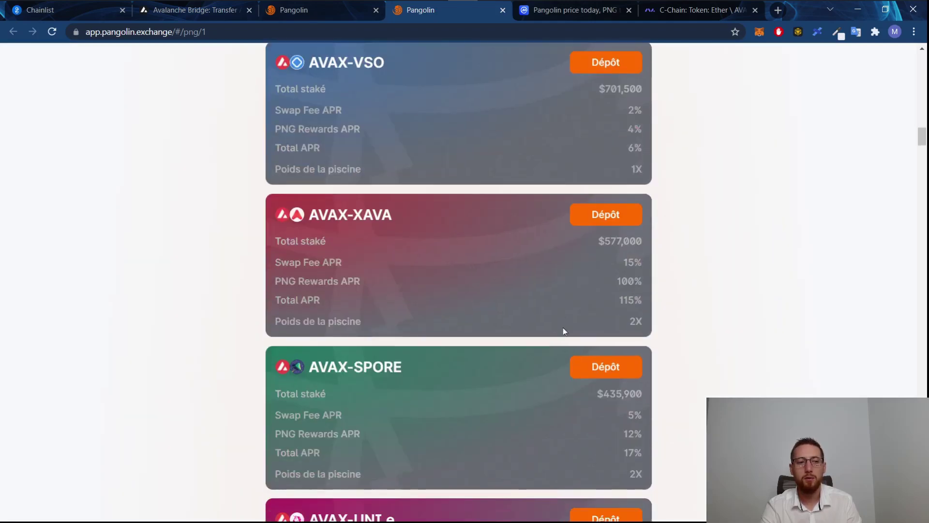
# - Open the add-liquidity form from the AVAX-UNI.e farm, enter 0.4 AVAX and change the paired token to ETH
pyautogui.scroll(-4, 556, 334)
pyautogui.click(599, 277)
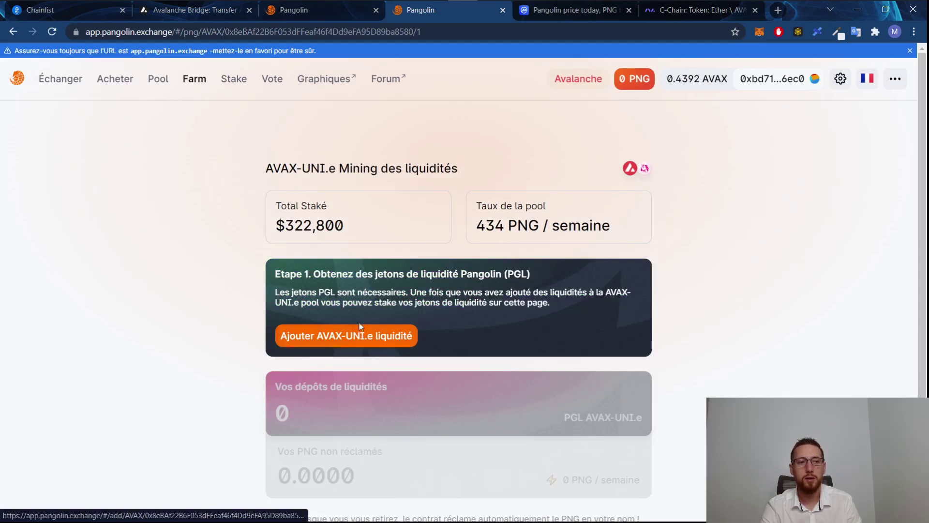
pyautogui.click(346, 342)
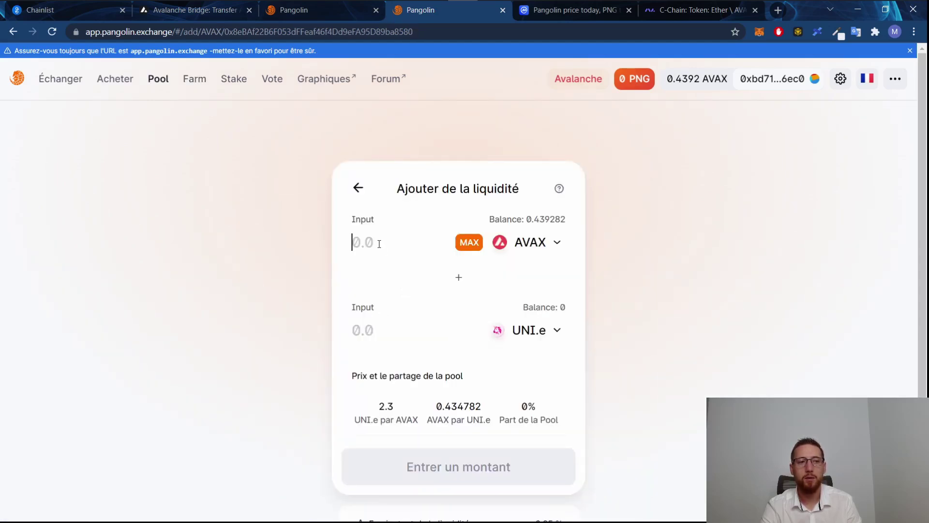
pyautogui.write('0.4')
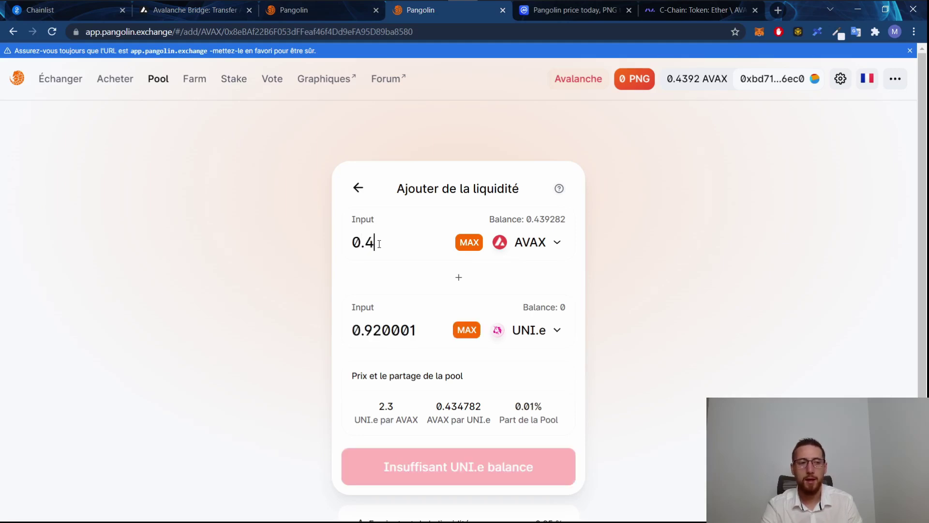
pyautogui.click(531, 332)
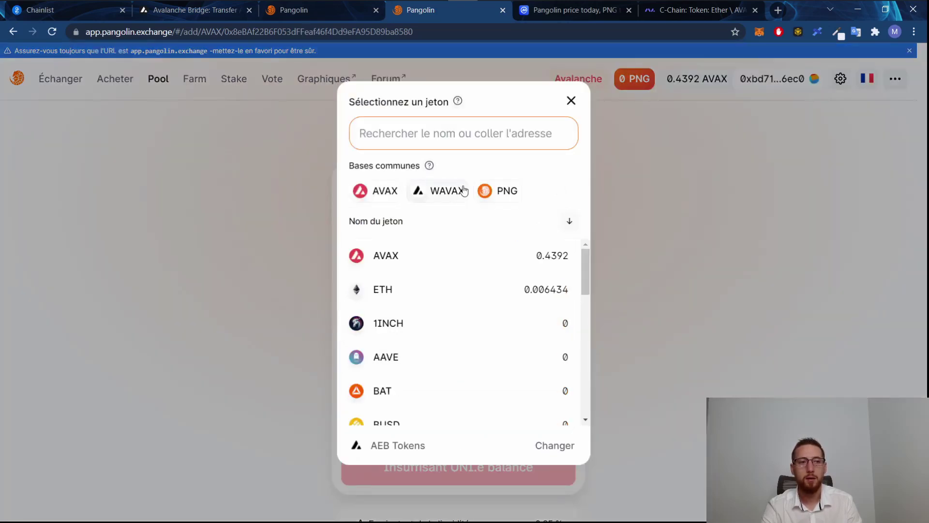
pyautogui.click(426, 288)
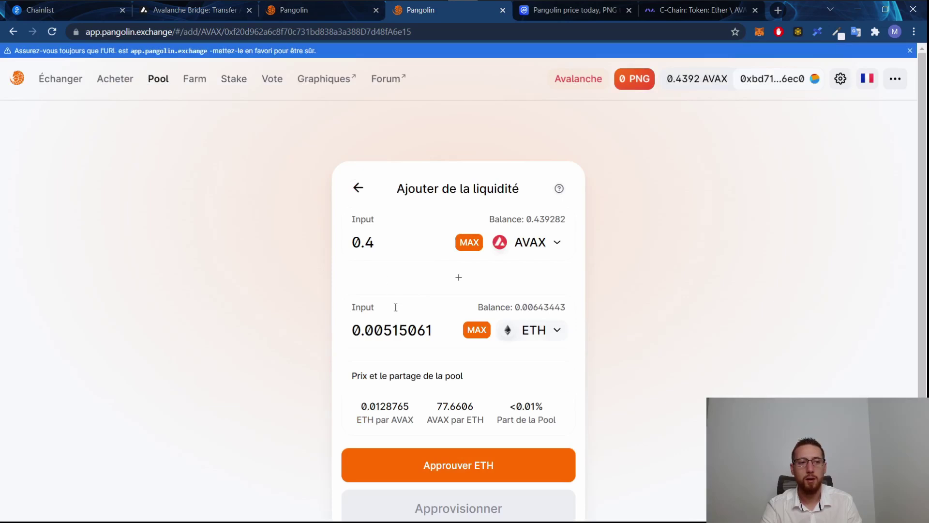
# - Try the maximum ETH amount for the deposit and set the AVAX amount to 0.1 instead
pyautogui.click(537, 308)
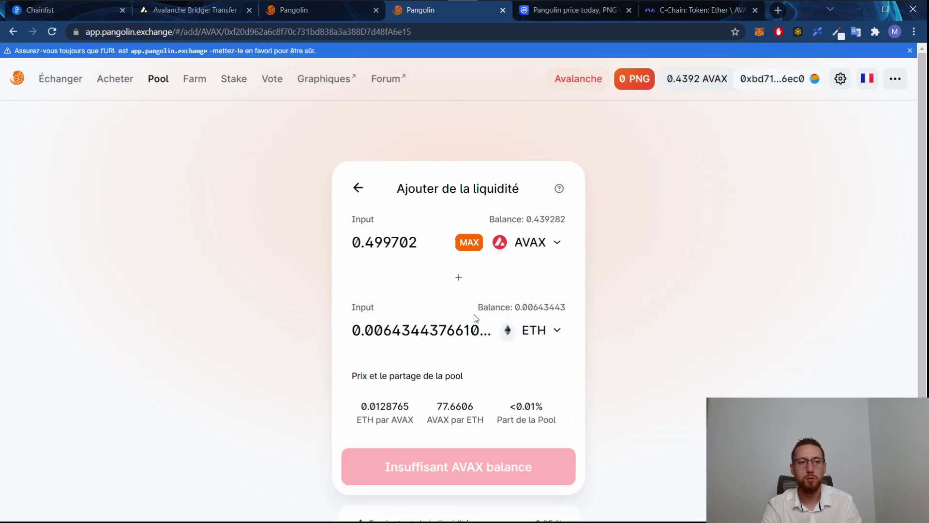
pyautogui.moveTo(369, 242); pyautogui.dragTo(416, 243)
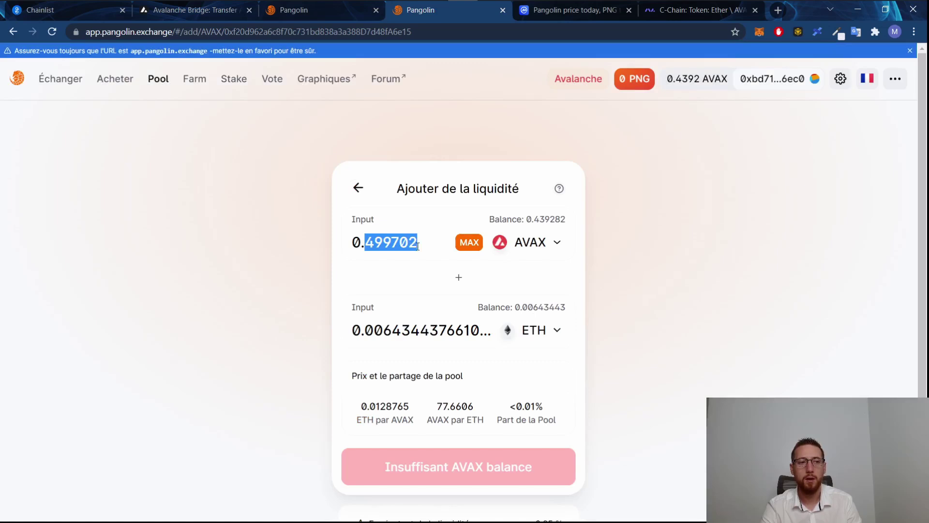
pyautogui.write('1')
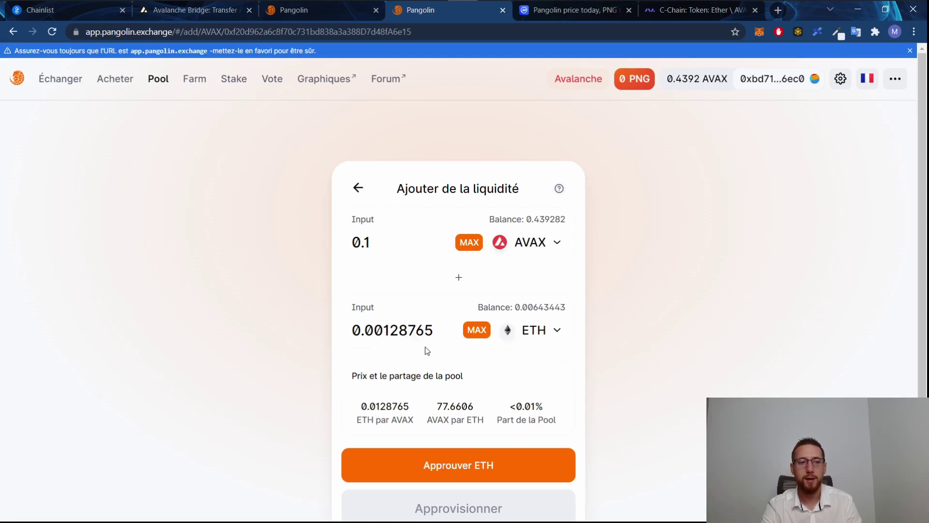
# - Approve Pangolin's spending of ETH and confirm the permission in MetaMask after checking its transaction fee
pyautogui.scroll(-2, 427, 350)
pyautogui.click(483, 349)
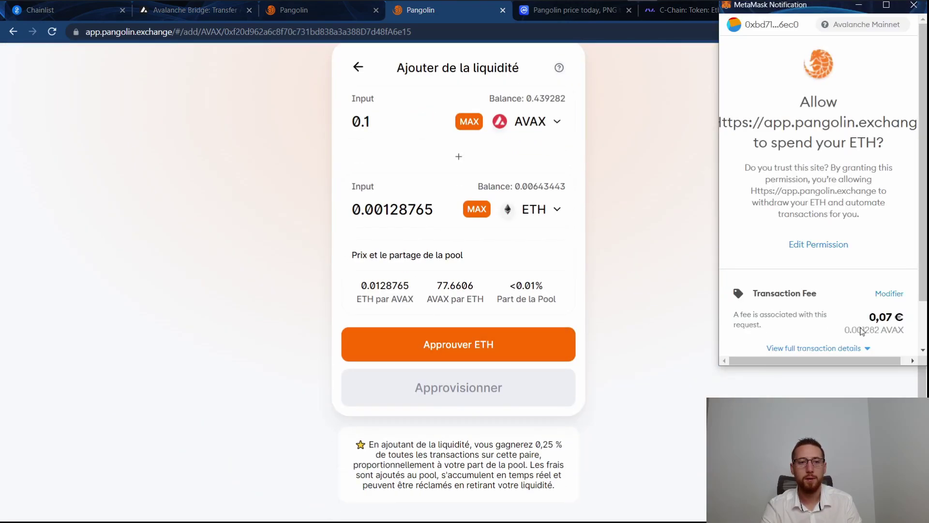
pyautogui.scroll(-2, 861, 331)
pyautogui.click(879, 333)
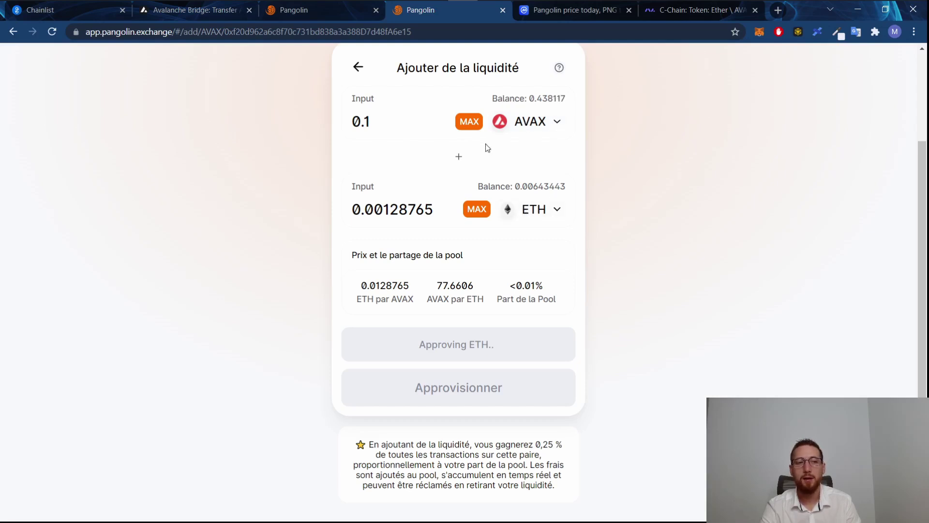
# - Supply 0.1 AVAX and 0.00128765 ETH to the AVAX/ETH pool, confirm in MetaMask and close the submission notice
pyautogui.click(491, 362)
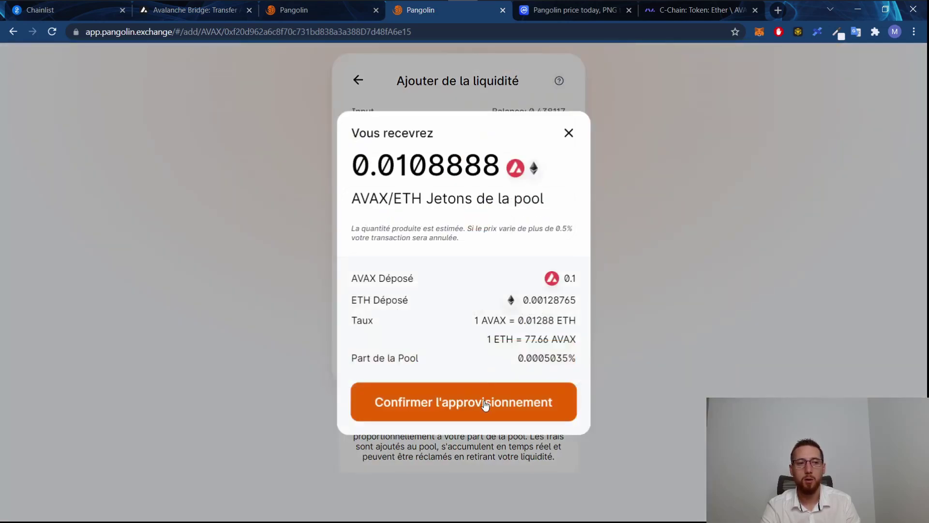
pyautogui.click(485, 404)
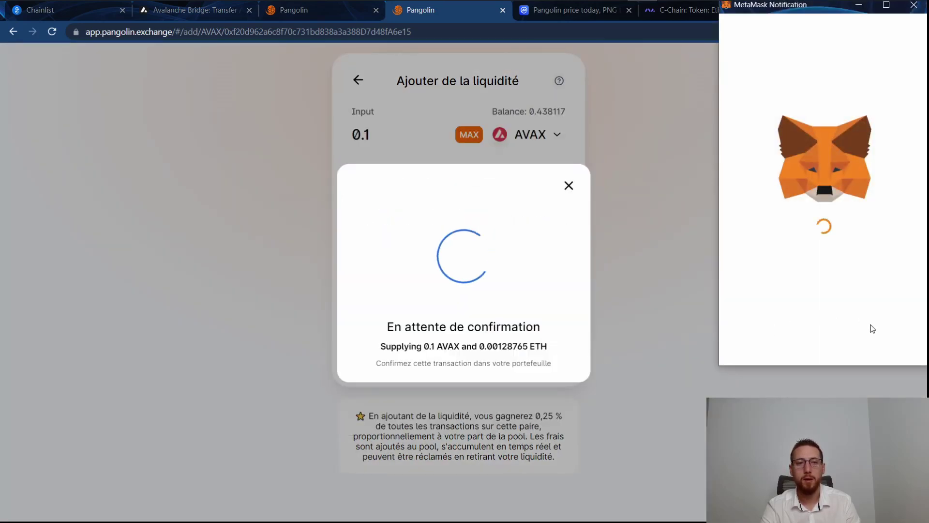
pyautogui.click(869, 345)
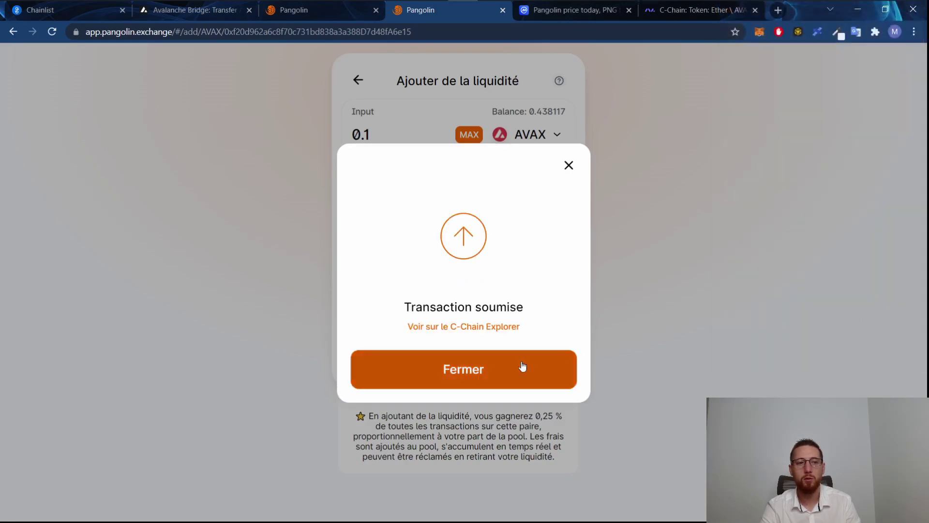
pyautogui.click(523, 368)
pyautogui.scroll(3, 593, 316)
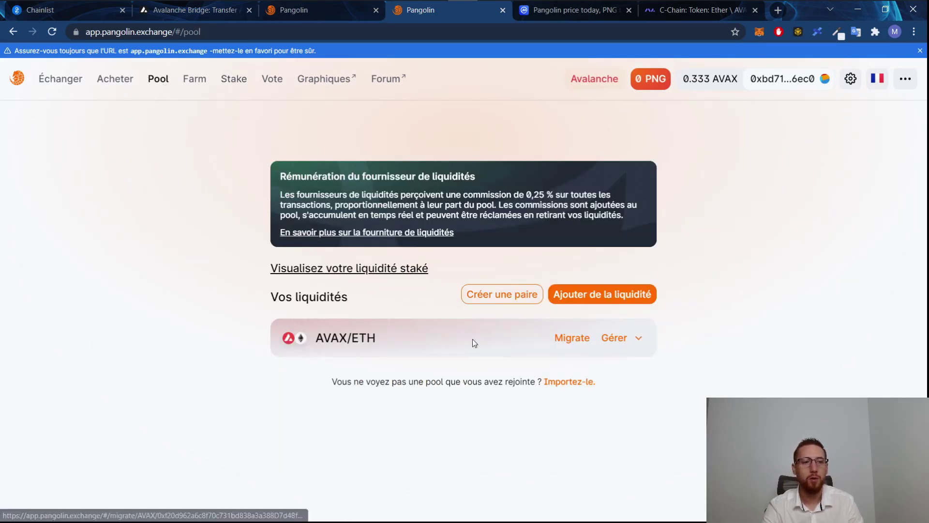
# - Expand the AVAX/ETH liquidity position's details and check the wallet's WAVAX-ETH pool tokens on Avascan
pyautogui.click(639, 341)
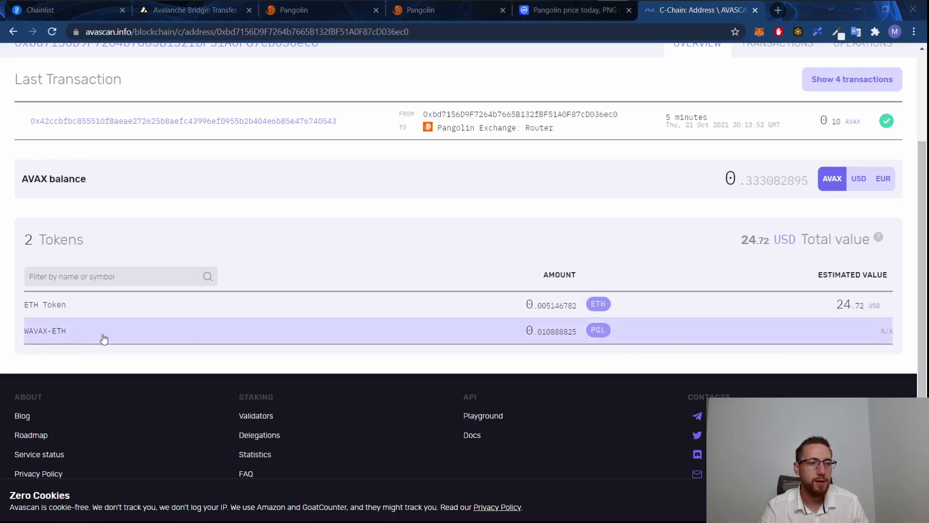
pyautogui.moveTo(592, 338)
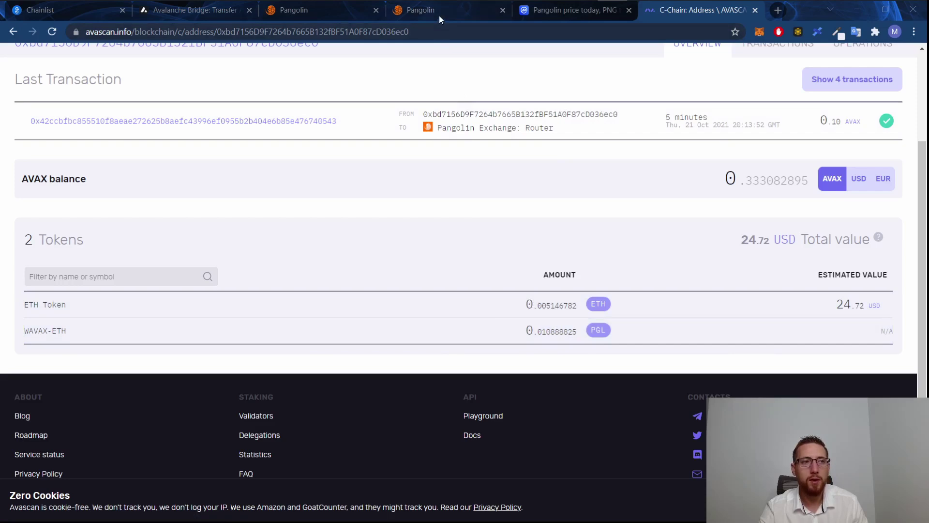
# - Return to Pangolin, open liquidity removal for the AVAX/ETH position and set the amount to 100%
pyautogui.click(439, 15)
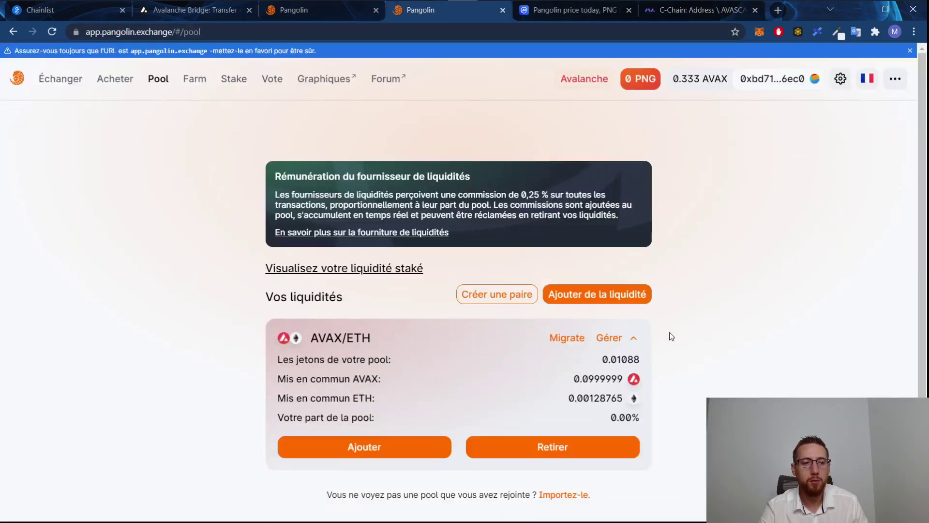
pyautogui.click(601, 446)
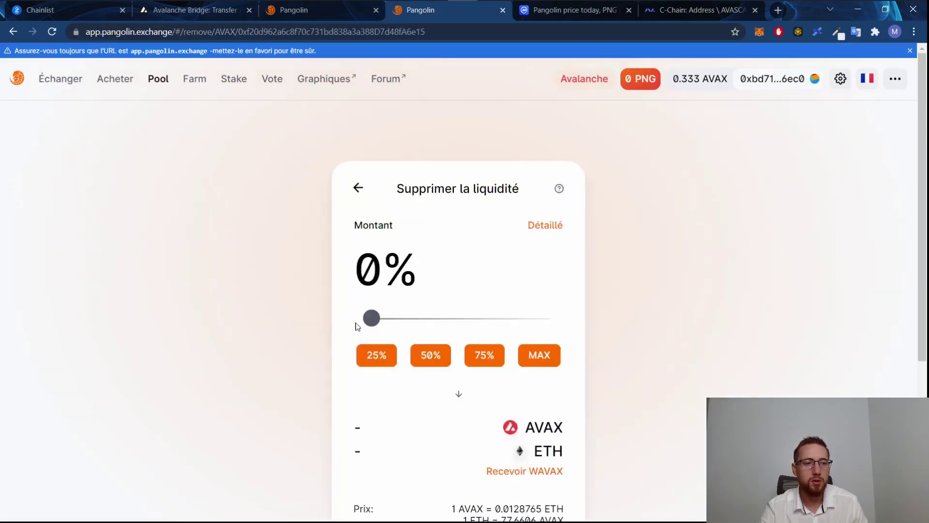
pyautogui.moveTo(371, 318); pyautogui.dragTo(551, 327)
pyautogui.scroll(-1, 586, 349)
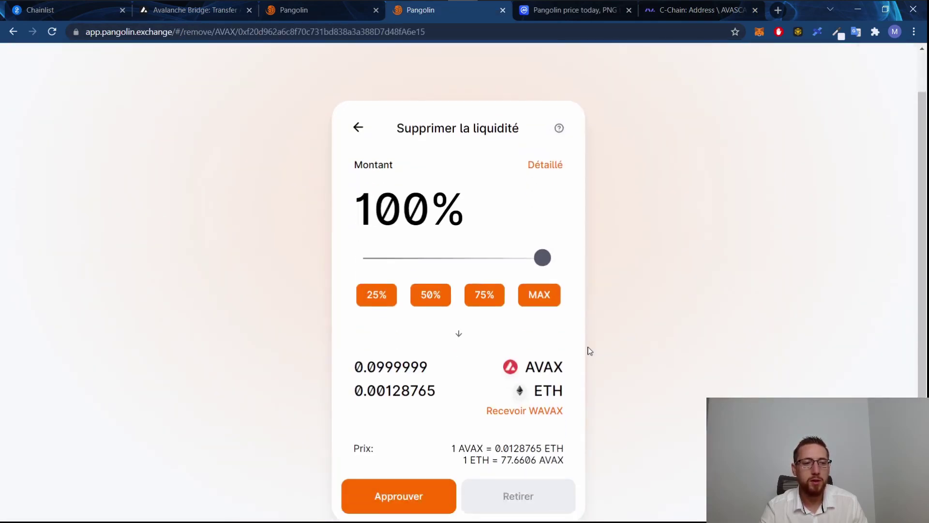
pyautogui.scroll(-1, 588, 349)
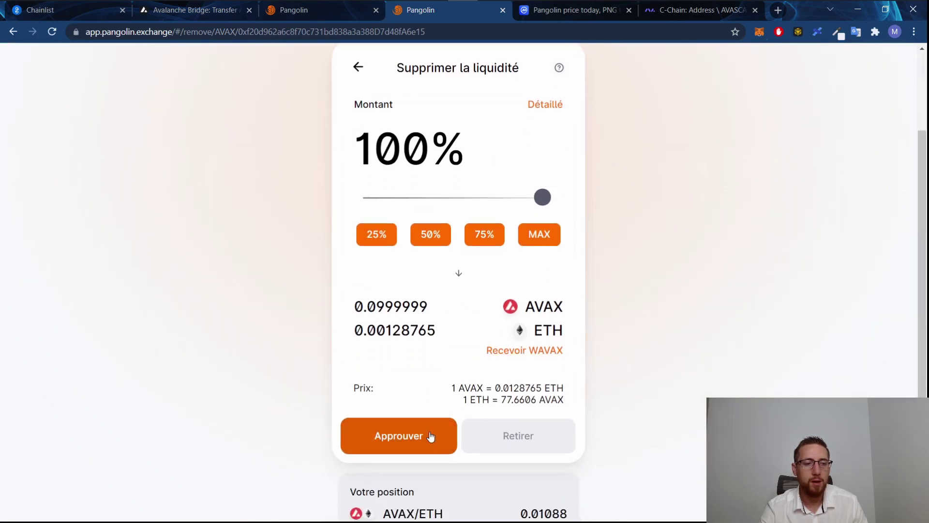
# - Approve the removal by signing in MetaMask, withdraw the entire AVAX/ETH liquidity, confirm its transaction and close the submission notice
pyautogui.click(430, 436)
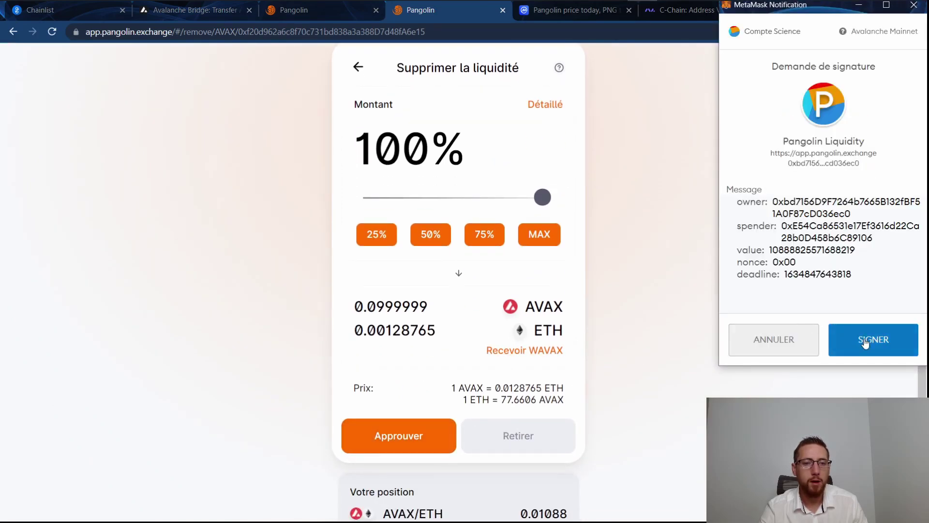
pyautogui.click(865, 341)
pyautogui.click(549, 436)
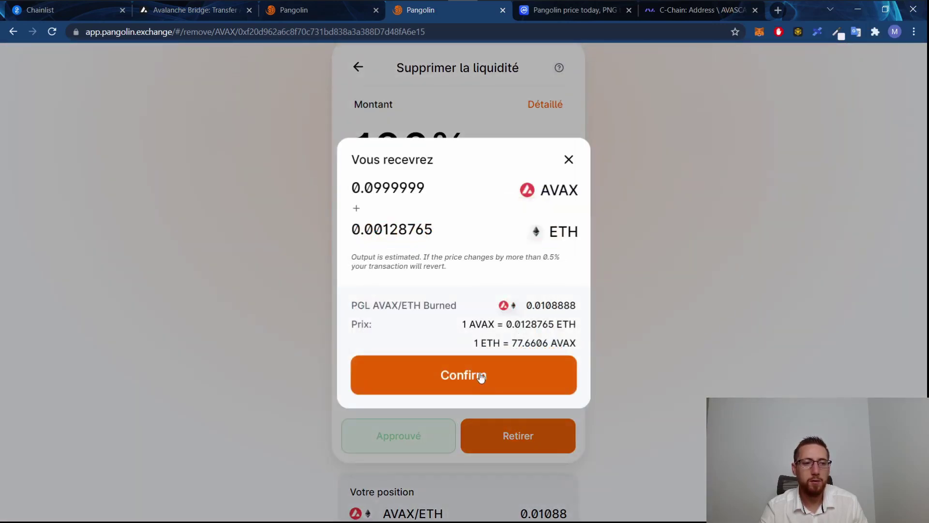
pyautogui.click(481, 376)
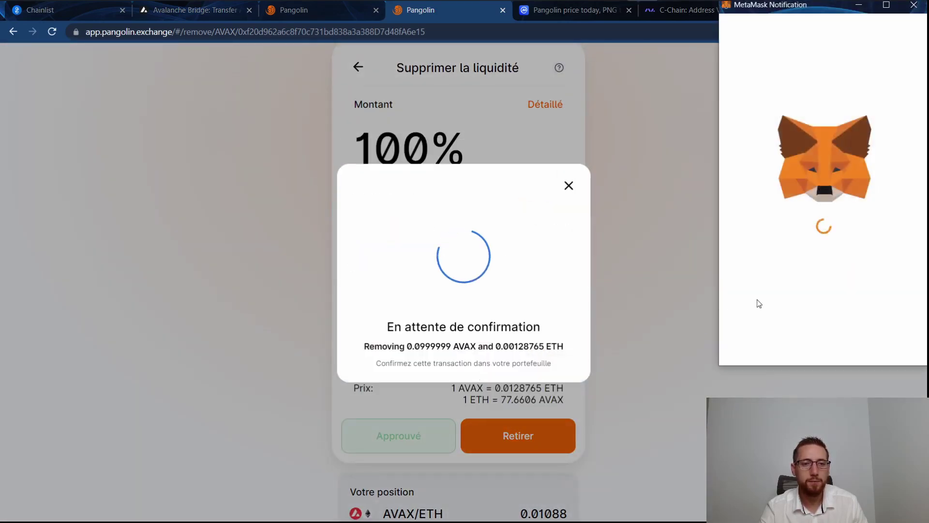
pyautogui.scroll(-1, 828, 299)
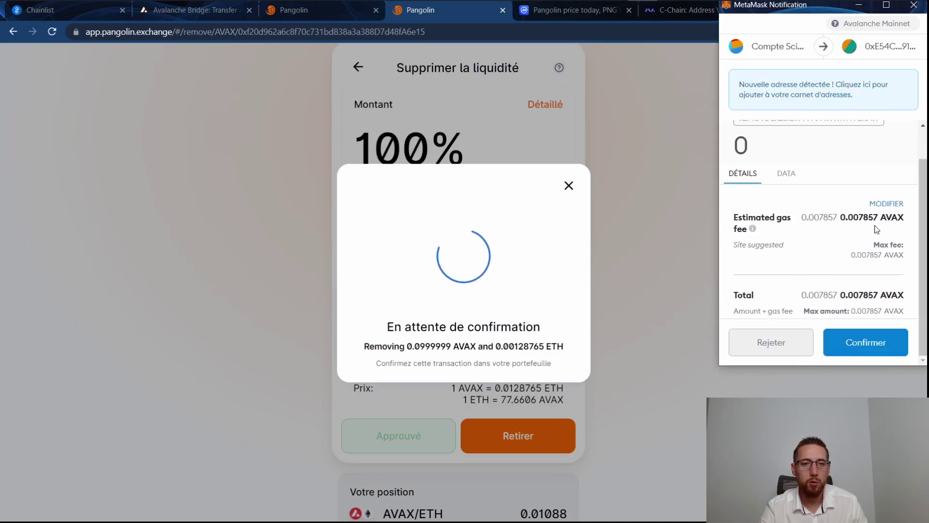
pyautogui.click(862, 344)
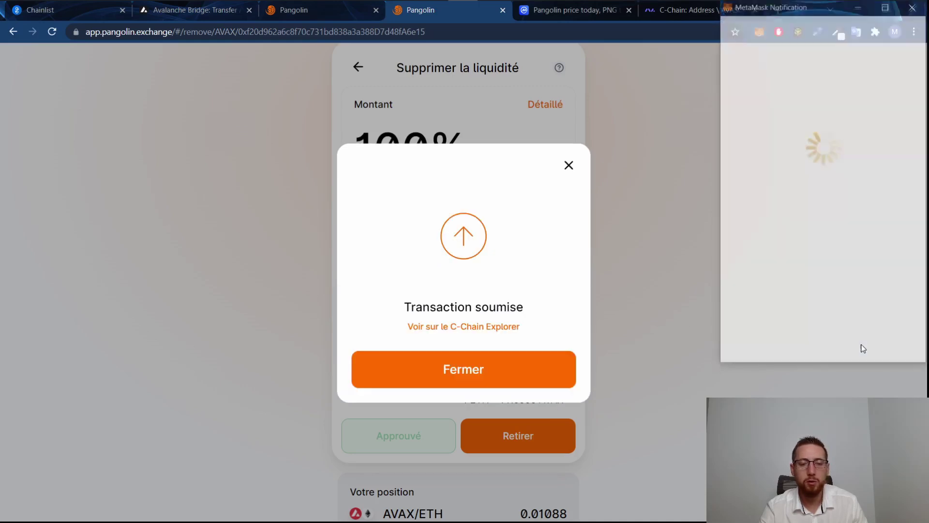
pyautogui.click(520, 371)
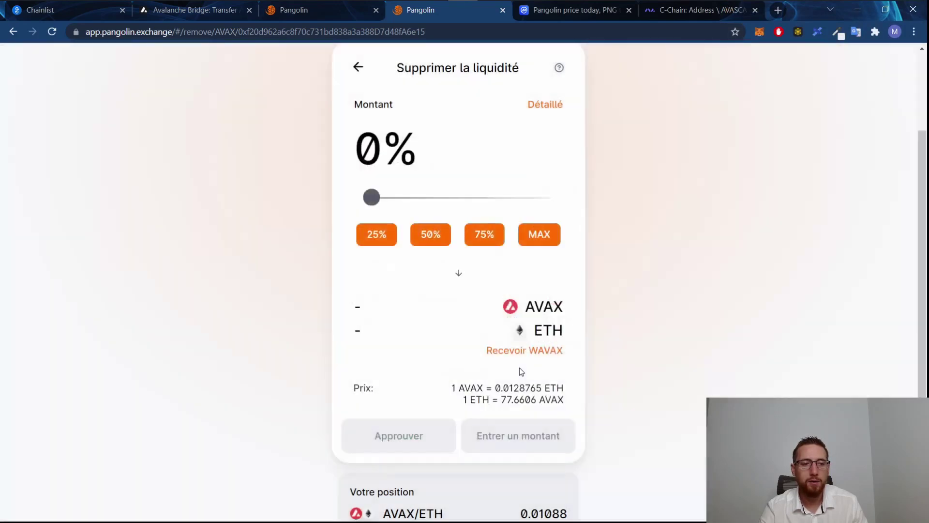
# - Check the liquidity position and the wallet's AVAX and ETH balances in MetaMask, closing the wallet when done
pyautogui.scroll(-3, 521, 372)
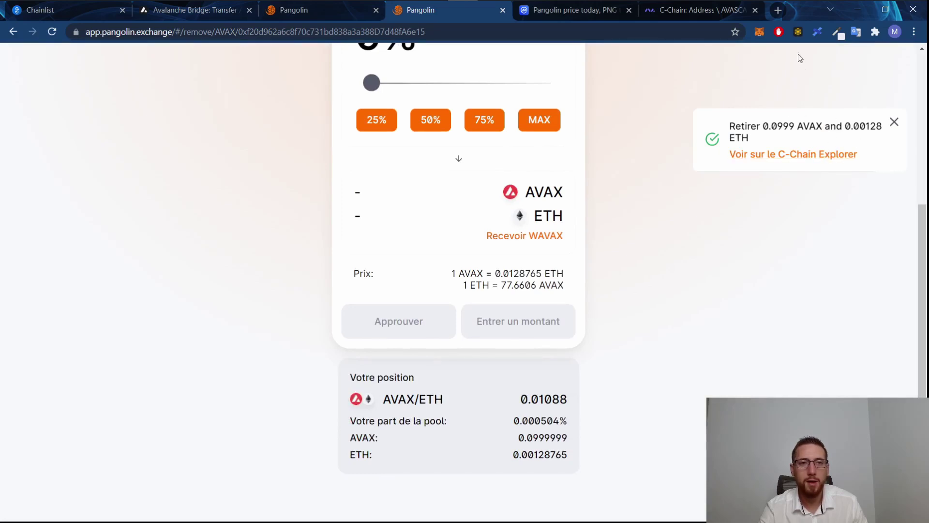
pyautogui.click(759, 32)
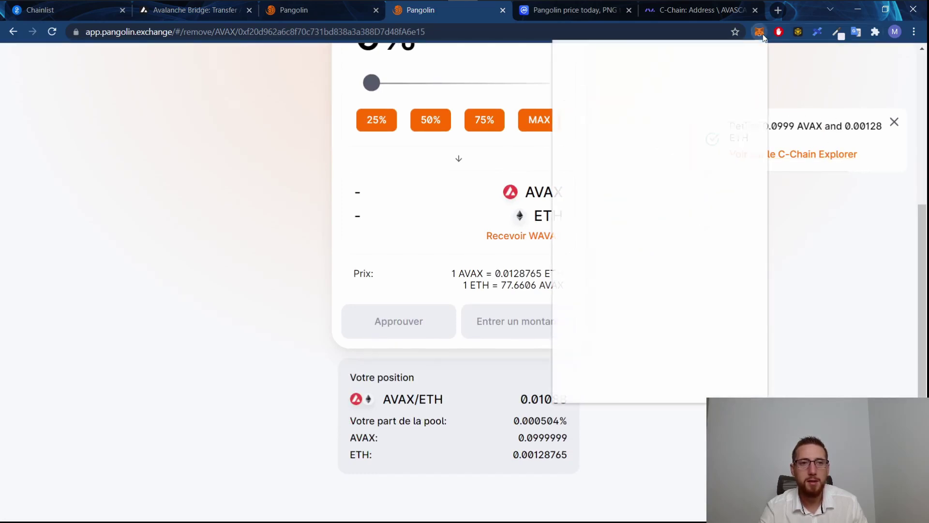
pyautogui.click(624, 262)
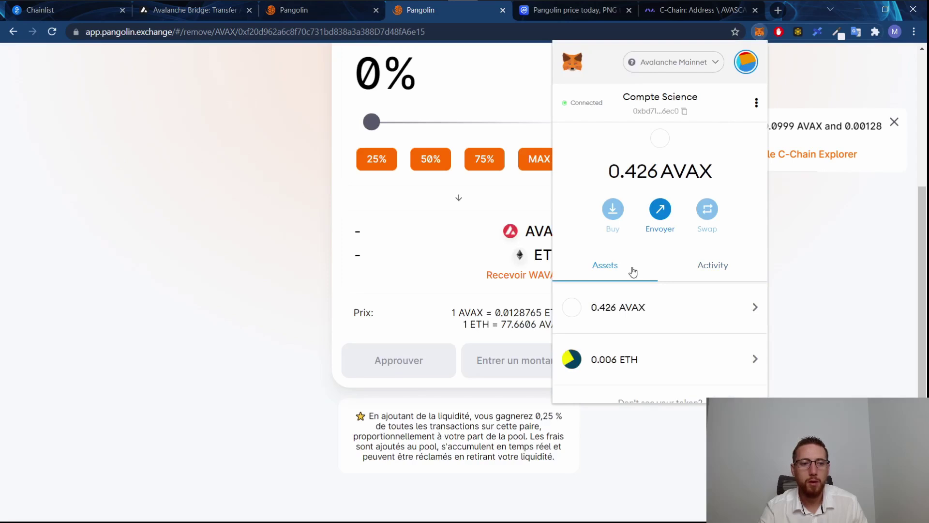
pyautogui.scroll(-1, 638, 281)
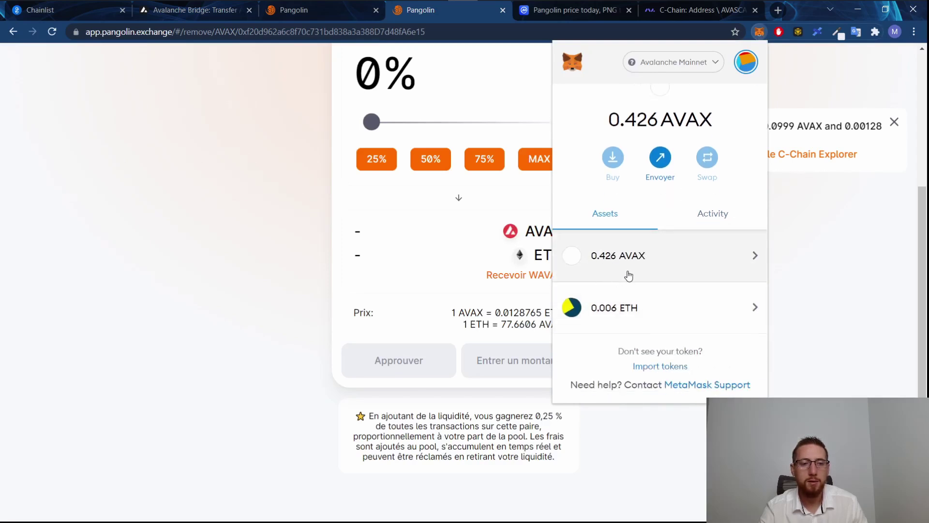
pyautogui.click(809, 255)
pyautogui.scroll(4, 690, 252)
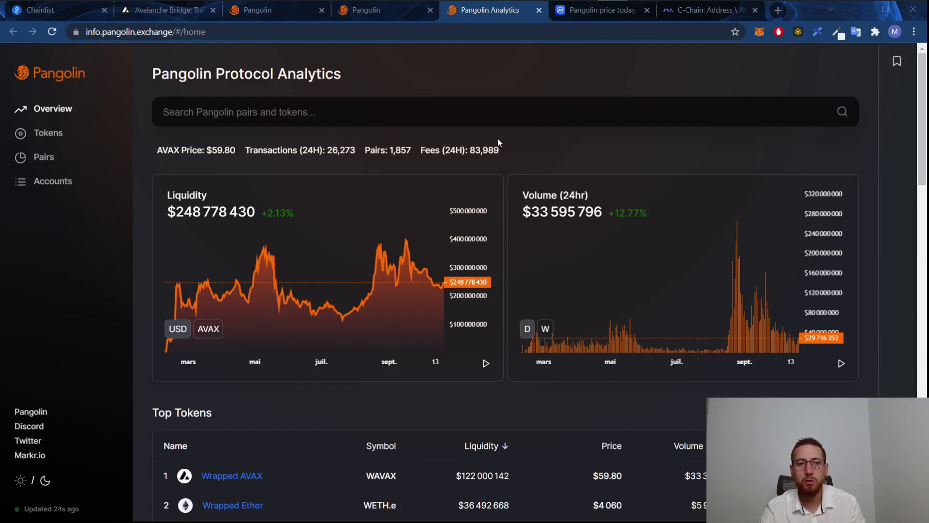
# - Review Pangolin Analytics' overview of liquidity and volume, sorting the top tokens by 24-hour volume
pyautogui.scroll(-3, 498, 141)
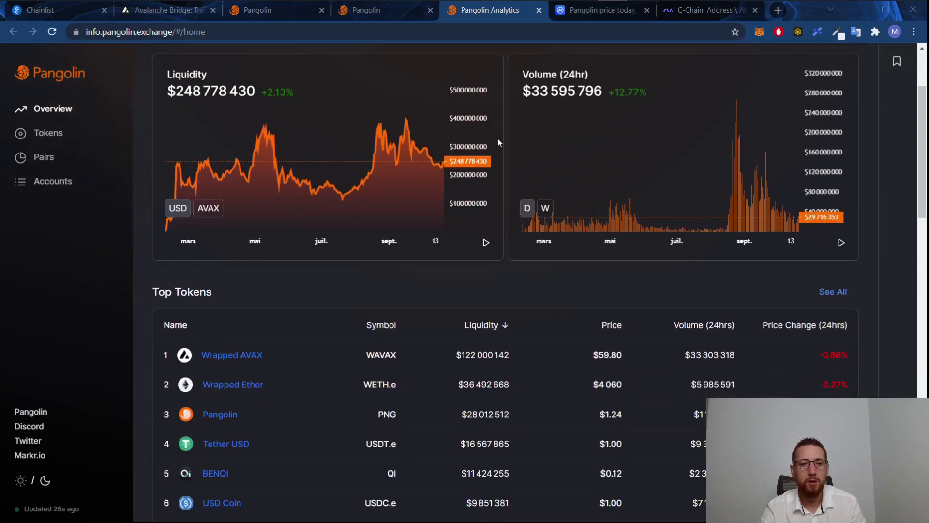
pyautogui.scroll(-1, 498, 142)
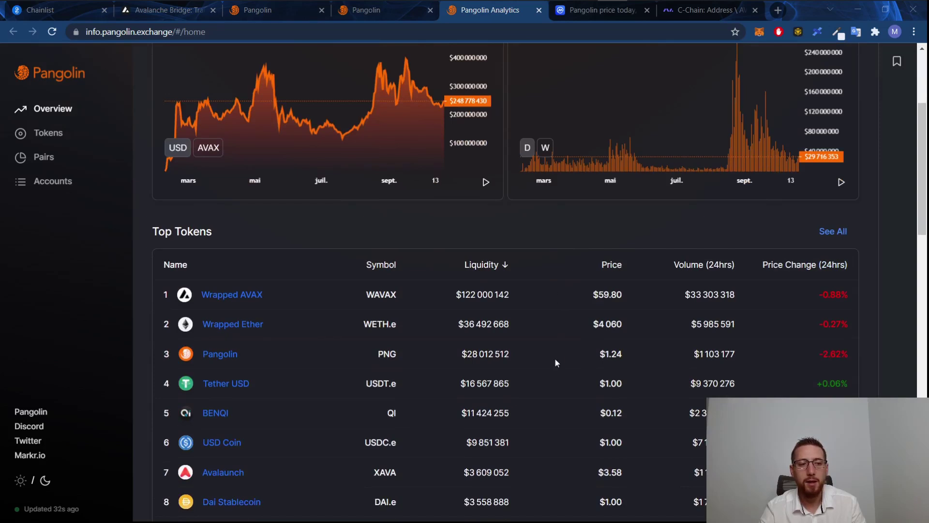
pyautogui.click(708, 264)
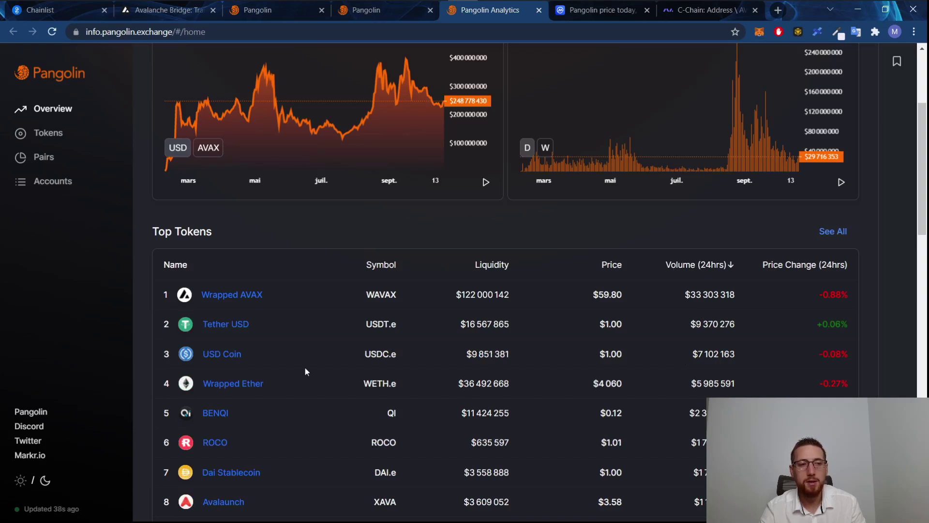
pyautogui.scroll(2, 312, 360)
pyautogui.scroll(1, 312, 358)
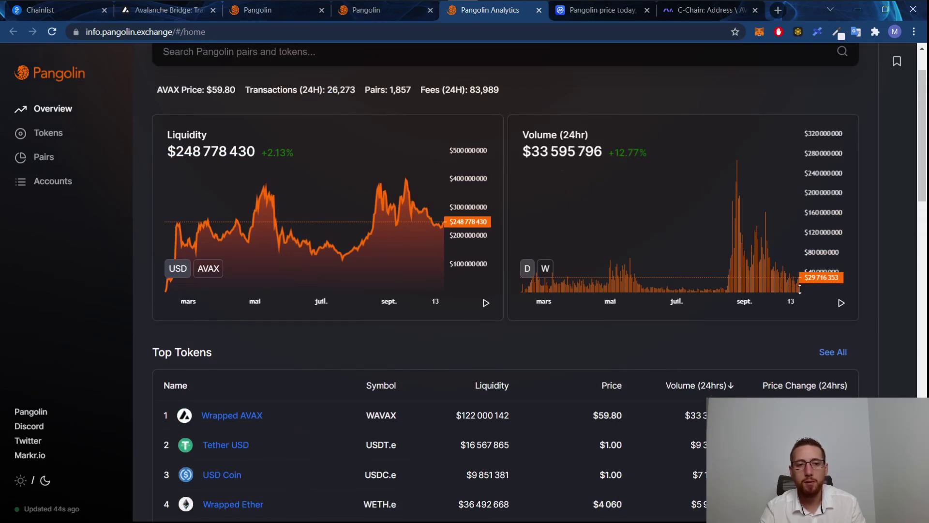
pyautogui.scroll(1, 645, 331)
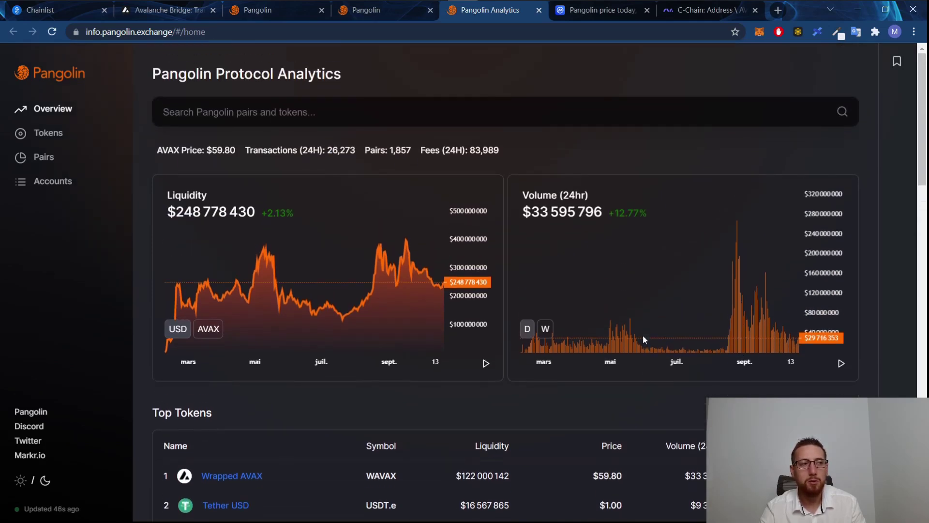
# - Open the full token list in Pangolin Analytics and look through the top tokens
pyautogui.click(72, 137)
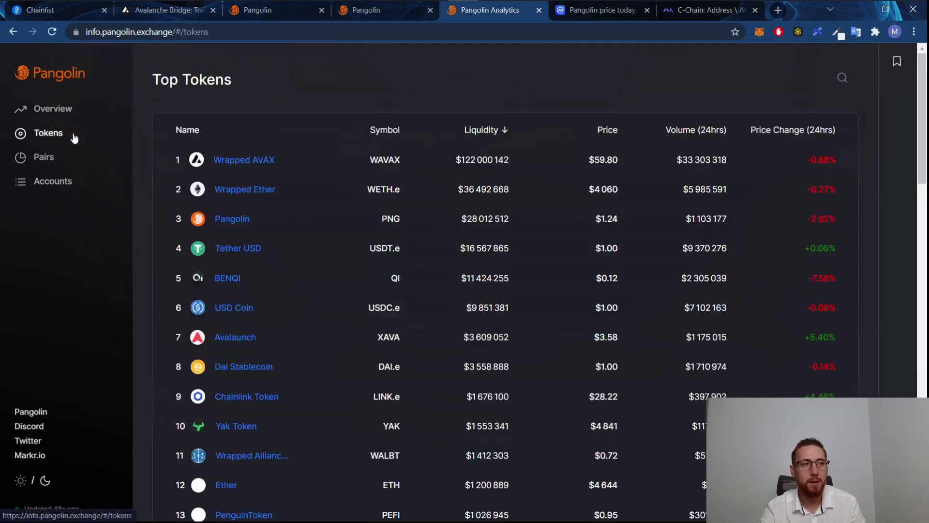
pyautogui.scroll(-5, 321, 331)
pyautogui.scroll(-3, 321, 335)
pyautogui.scroll(8, 330, 363)
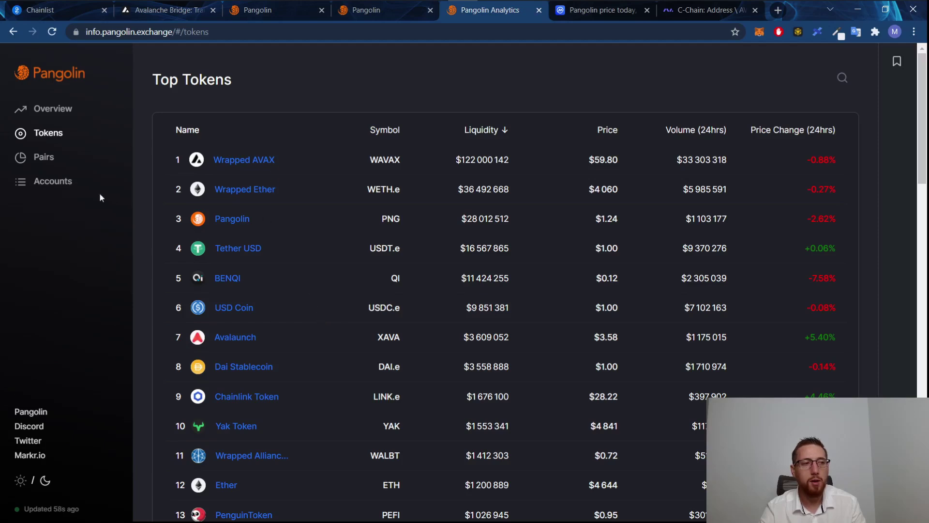
# - Browse both pages of Pangolin's top pairs, and switch the liquidity sorting to ascending and back to descending
pyautogui.click(44, 157)
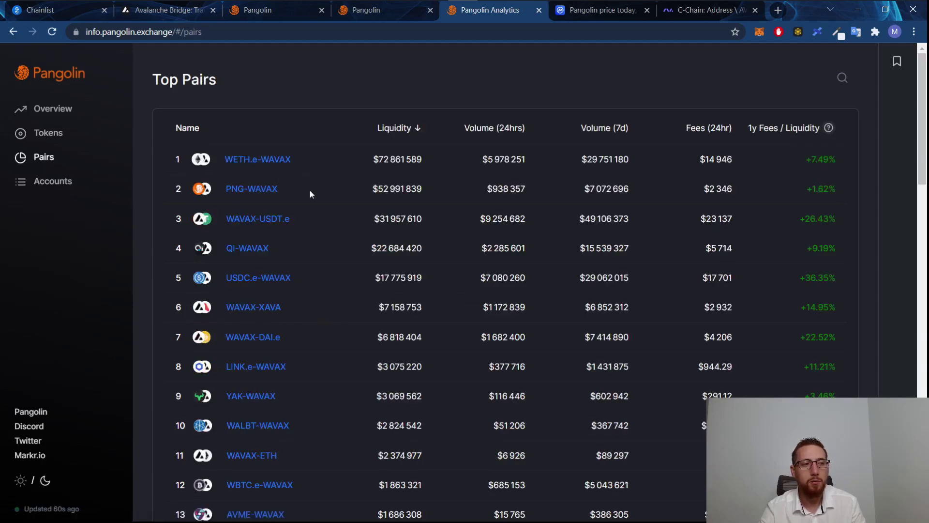
pyautogui.scroll(-2, 345, 357)
pyautogui.scroll(-20, 345, 357)
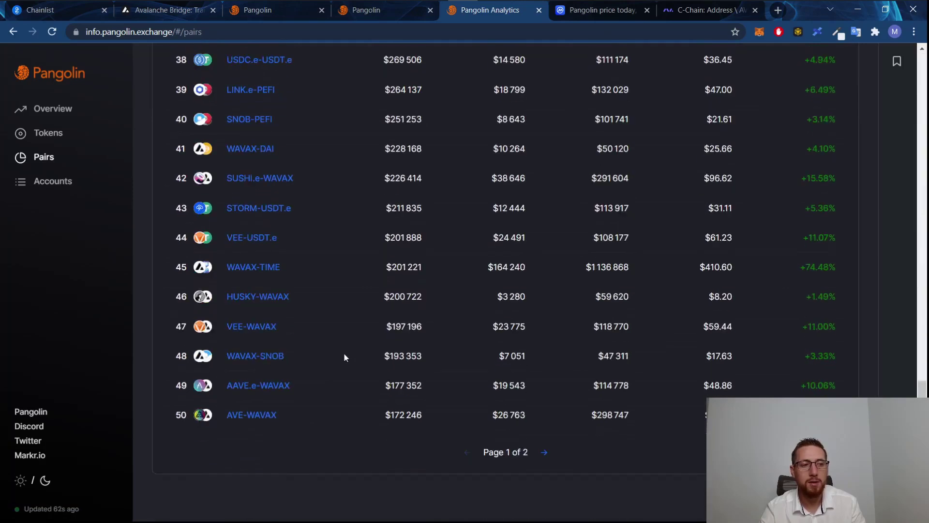
pyautogui.click(544, 452)
pyautogui.click(467, 453)
pyautogui.scroll(18, 555, 426)
pyautogui.scroll(5, 556, 430)
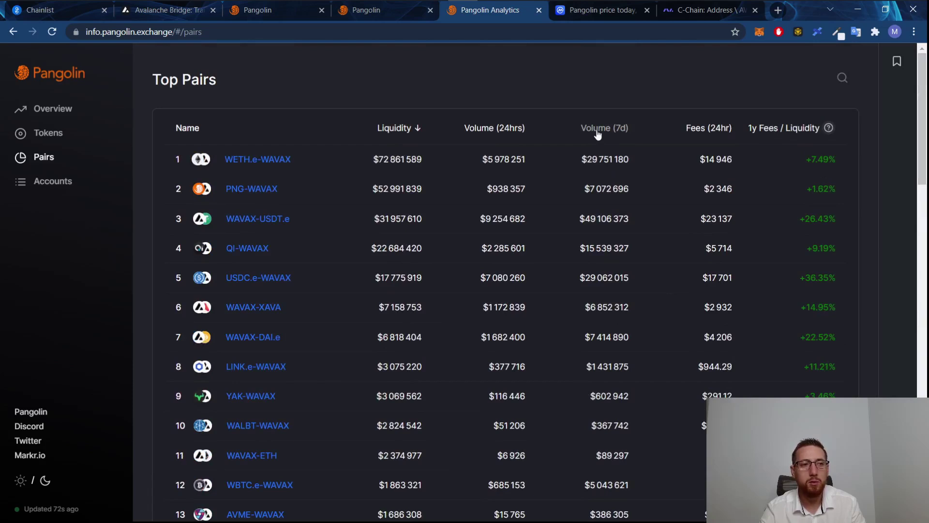
pyautogui.click(396, 129)
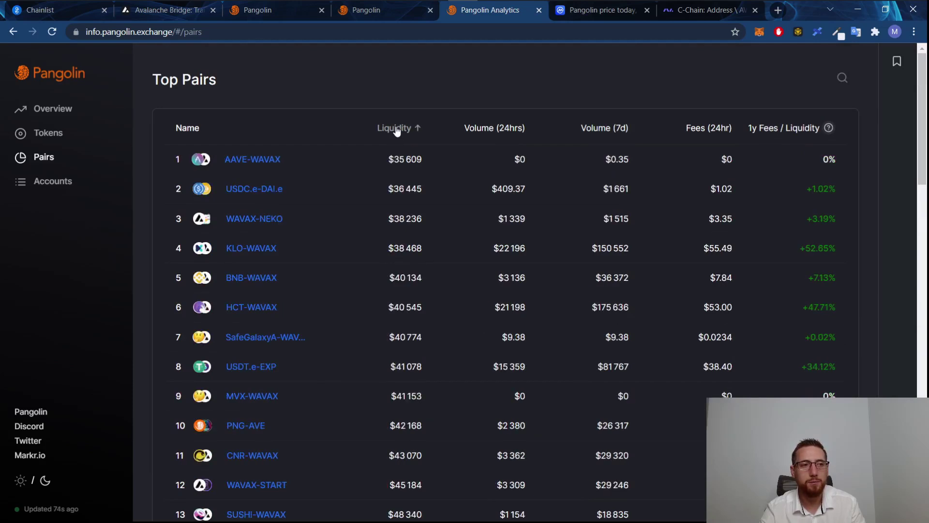
pyautogui.click(396, 128)
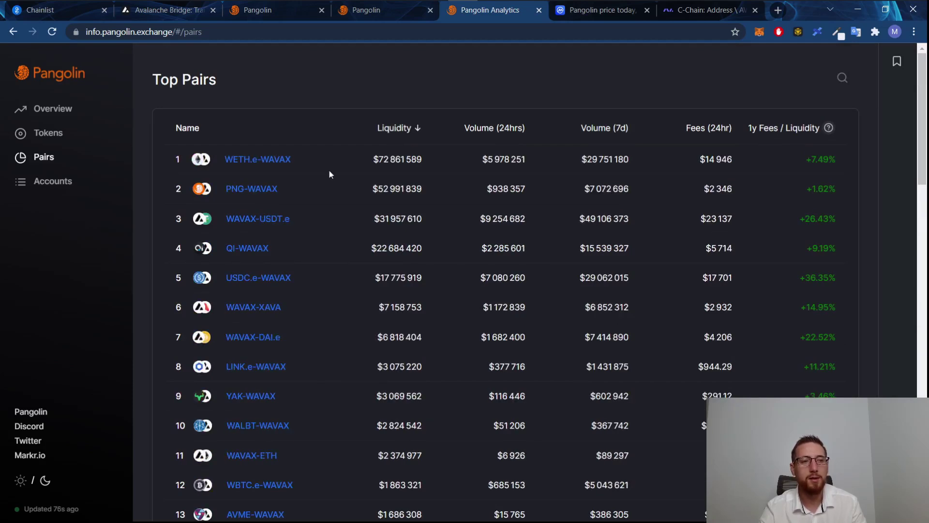